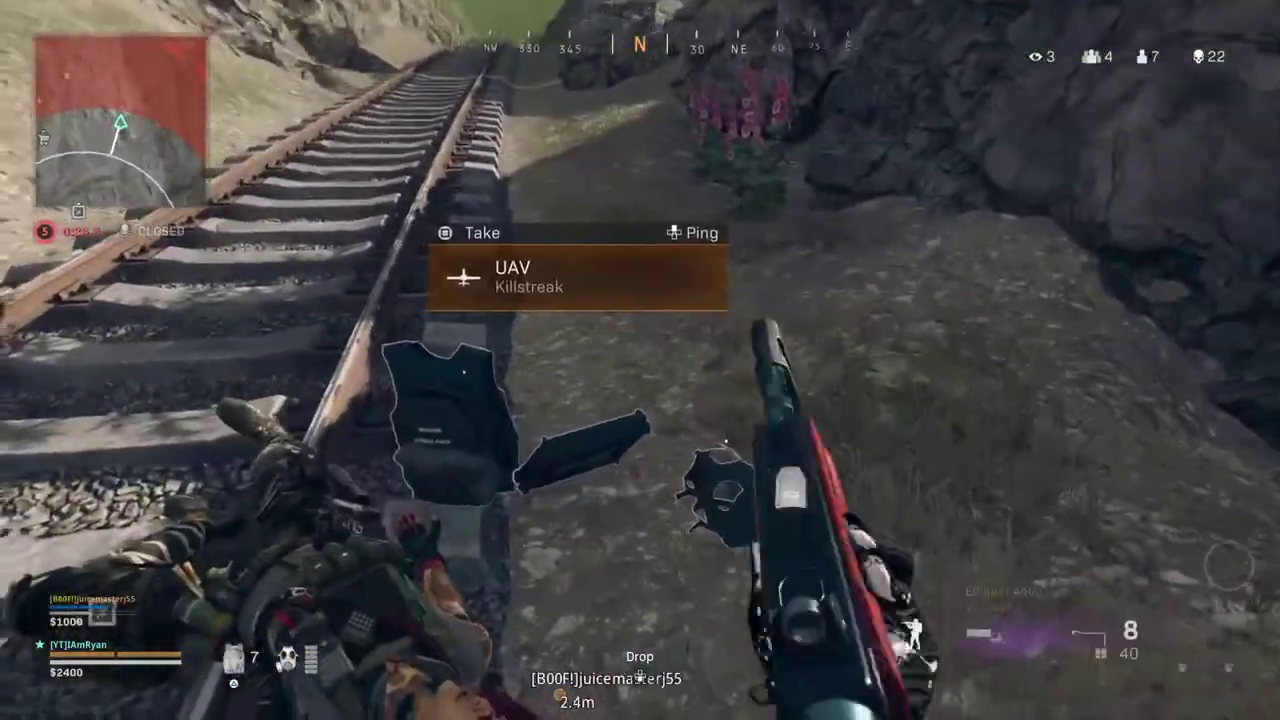
pyautogui.press('1')
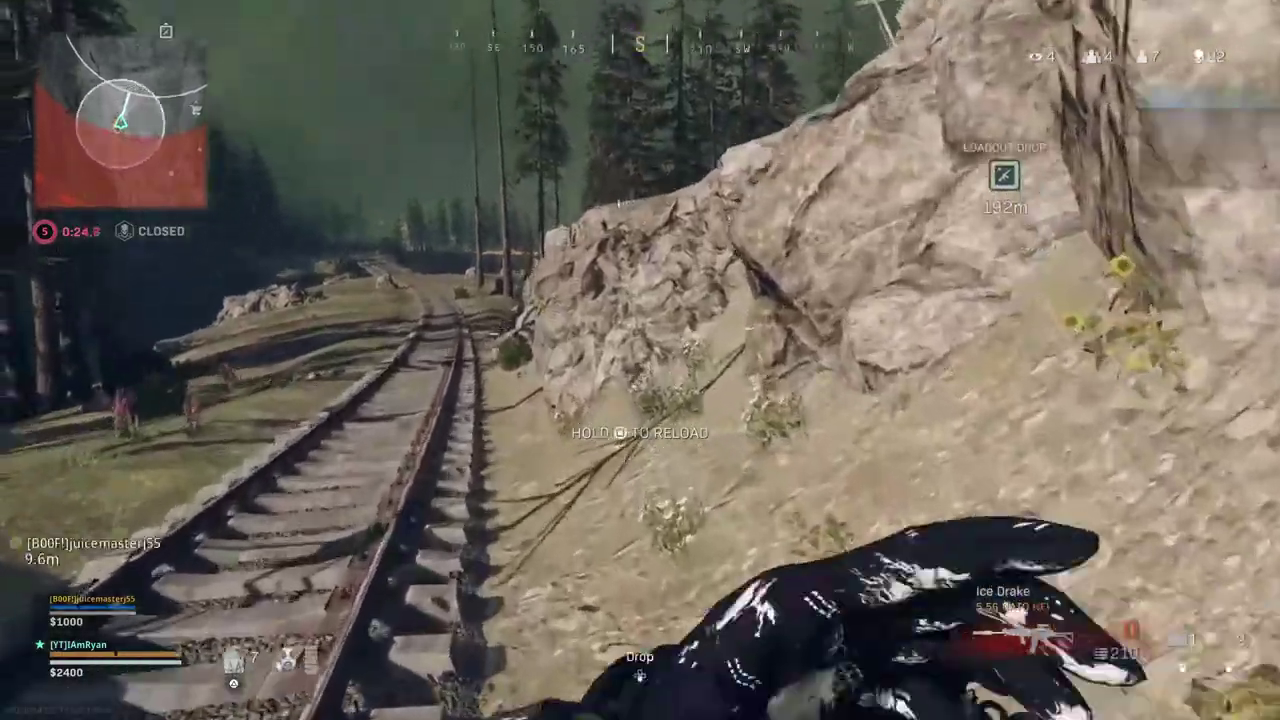
pyautogui.press('m')
pyautogui.press('m')
pyautogui.press('2')
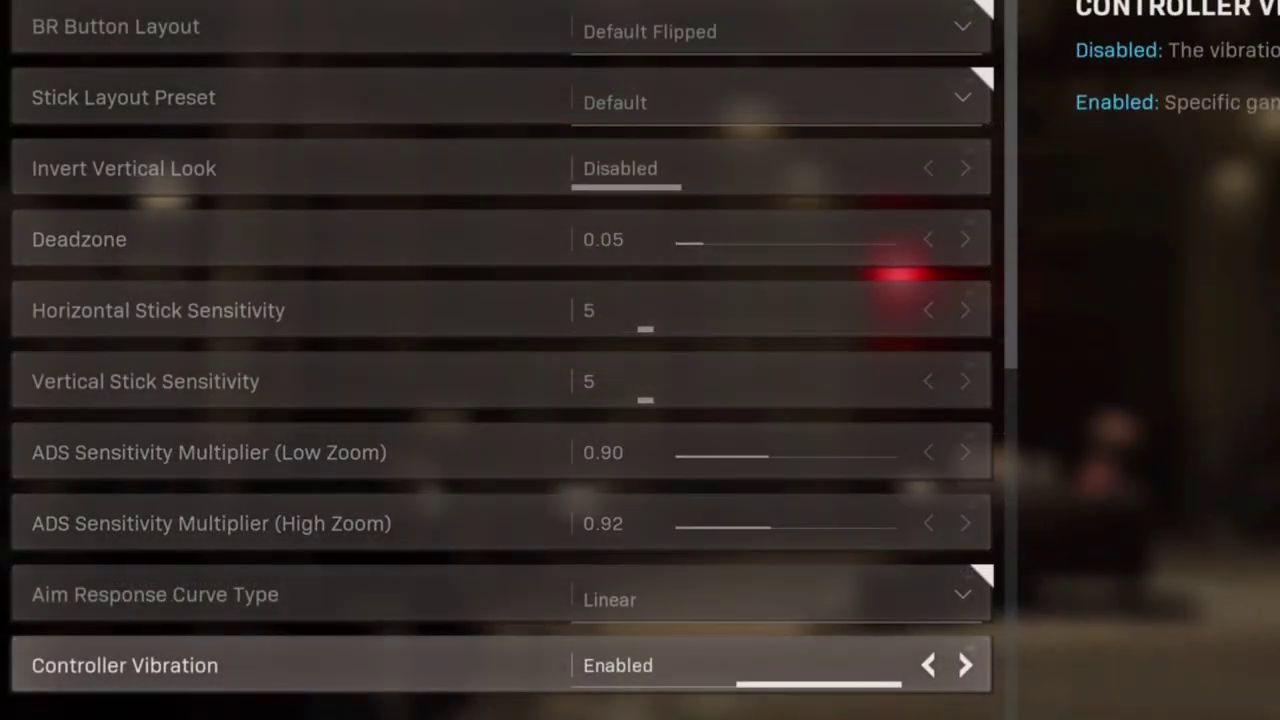
# Raise the Horizontal Stick Sensitivity to 10
pyautogui.press('Up')
pyautogui.press('Up')
pyautogui.press('Up')
pyautogui.press('Up')
pyautogui.press('Up')
pyautogui.press('Up')
pyautogui.press('Up')
pyautogui.press('Down')
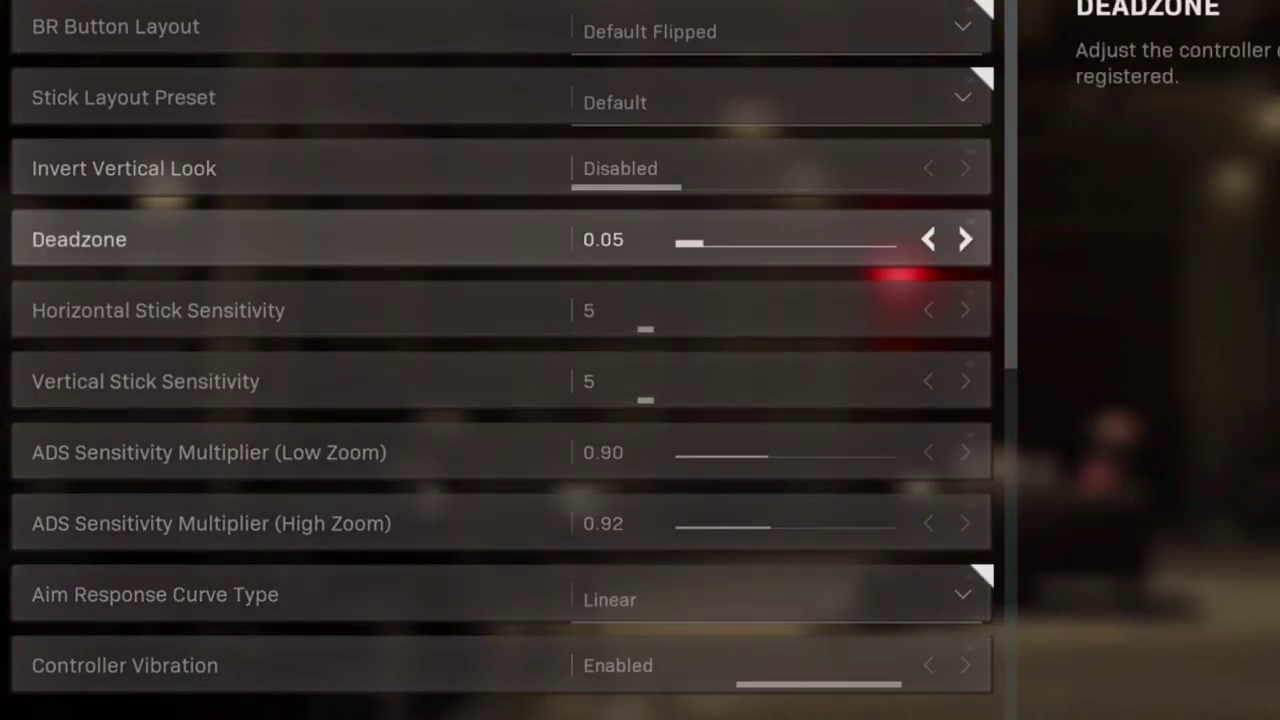
pyautogui.press('Down')
pyautogui.press('Right')
pyautogui.press('Right')
pyautogui.press('Right')
pyautogui.press('Right')
pyautogui.press('Right')
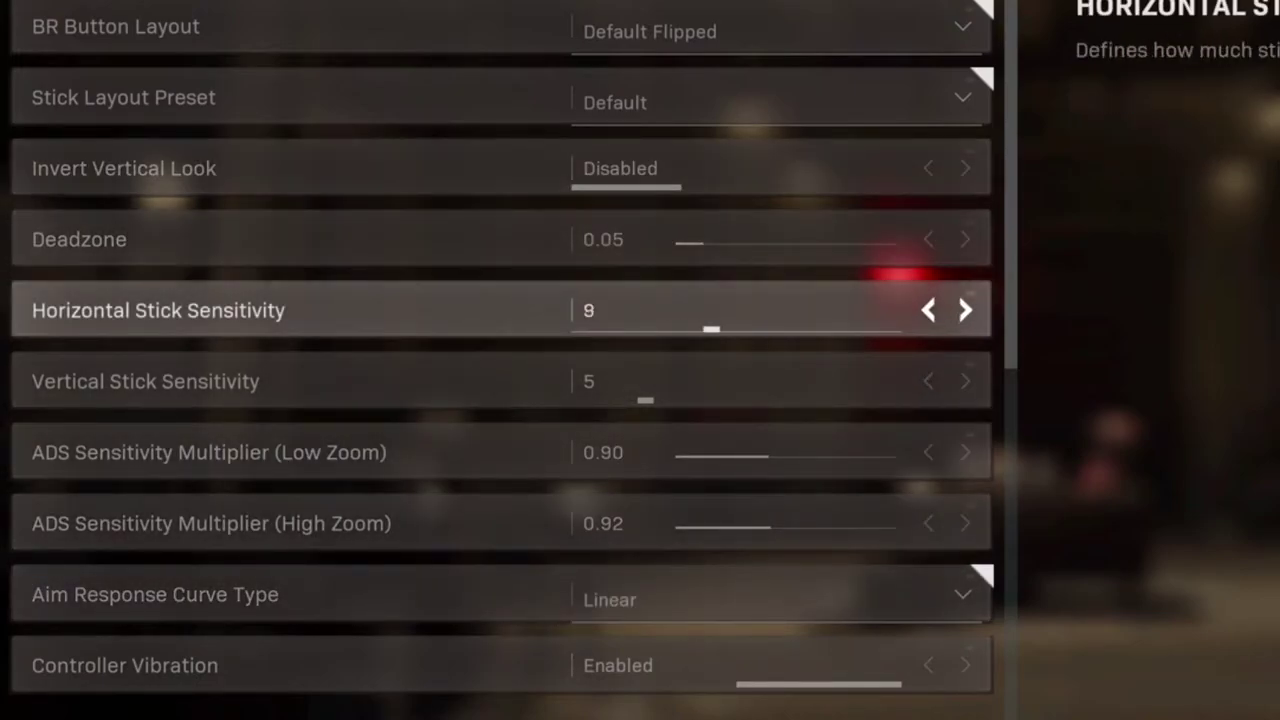
# Raise the Vertical Stick Sensitivity to 10 to match the horizontal value
pyautogui.press('Down')
pyautogui.press('Right')
pyautogui.press('Right')
pyautogui.press('Right')
pyautogui.press('Right')
pyautogui.press('Right')
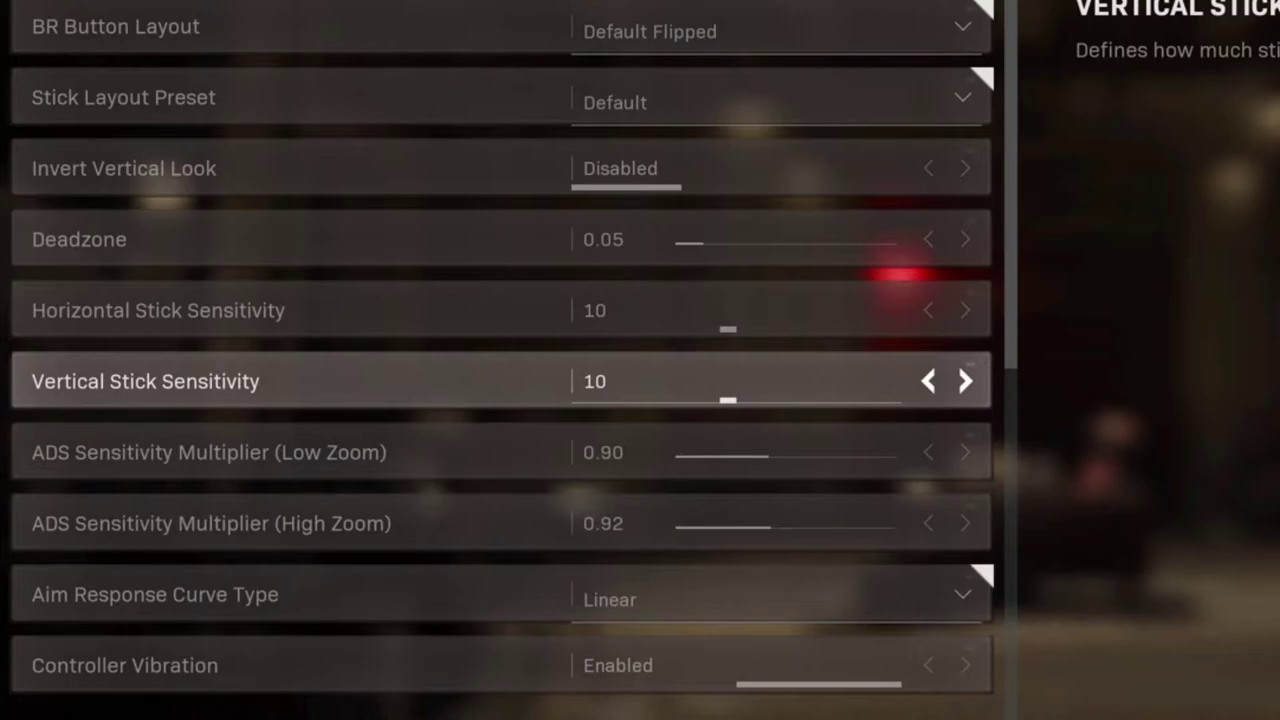
pyautogui.press('Right')
pyautogui.press('Down')
pyautogui.press('Down')
pyautogui.press('Up')
pyautogui.press('Up')
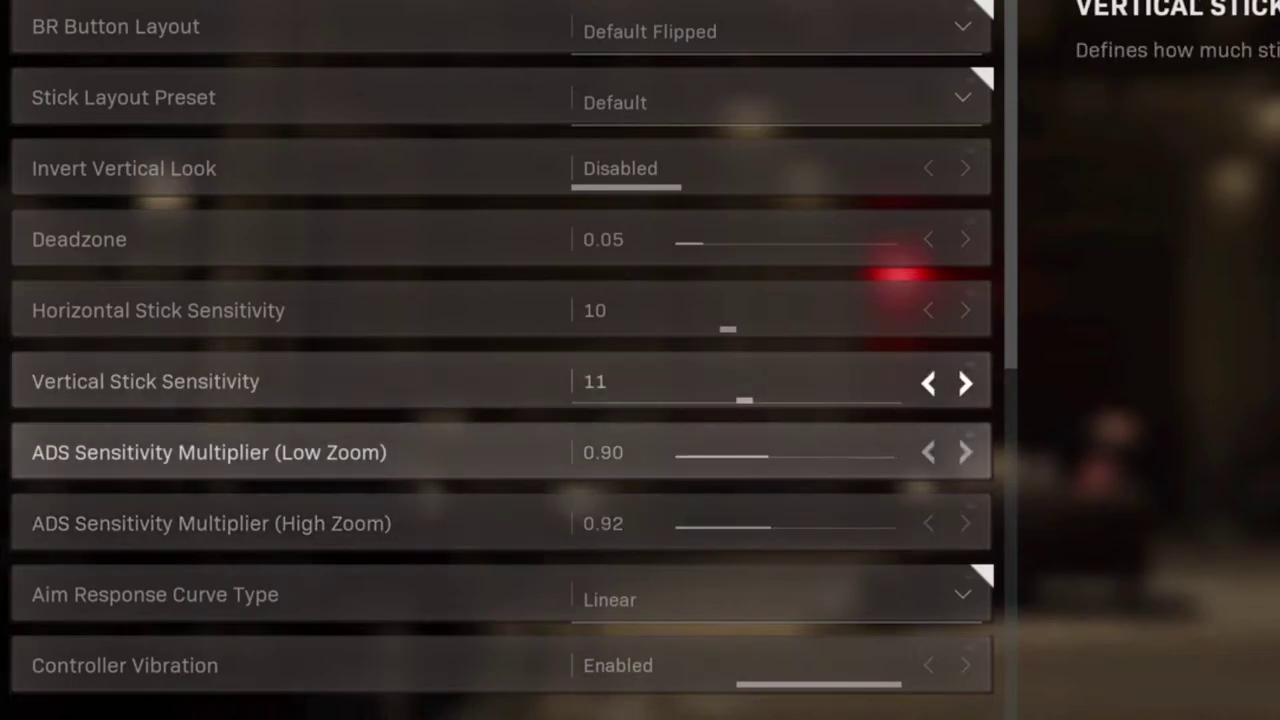
pyautogui.press('Left')
# View the available Aim Response Curve Type options and close the list without choosing a different curve
pyautogui.press('Down')
pyautogui.press('Down')
pyautogui.press('Down')
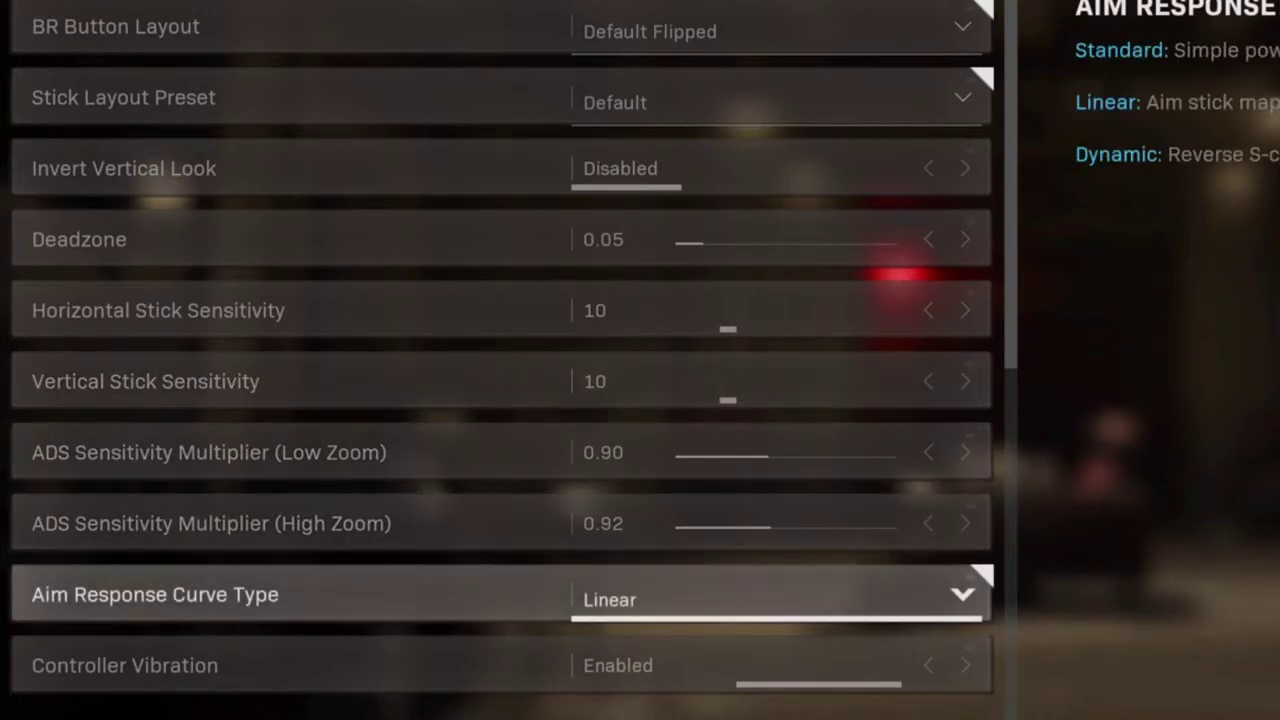
pyautogui.press('Return')
pyautogui.press('Escape')
# Review the Deadzone, Horizontal Stick Sensitivity and Vertical Stick Sensitivity settings
pyautogui.press('Up')
pyautogui.press('Up')
pyautogui.press('Up')
pyautogui.press('Up')
pyautogui.press('Up')
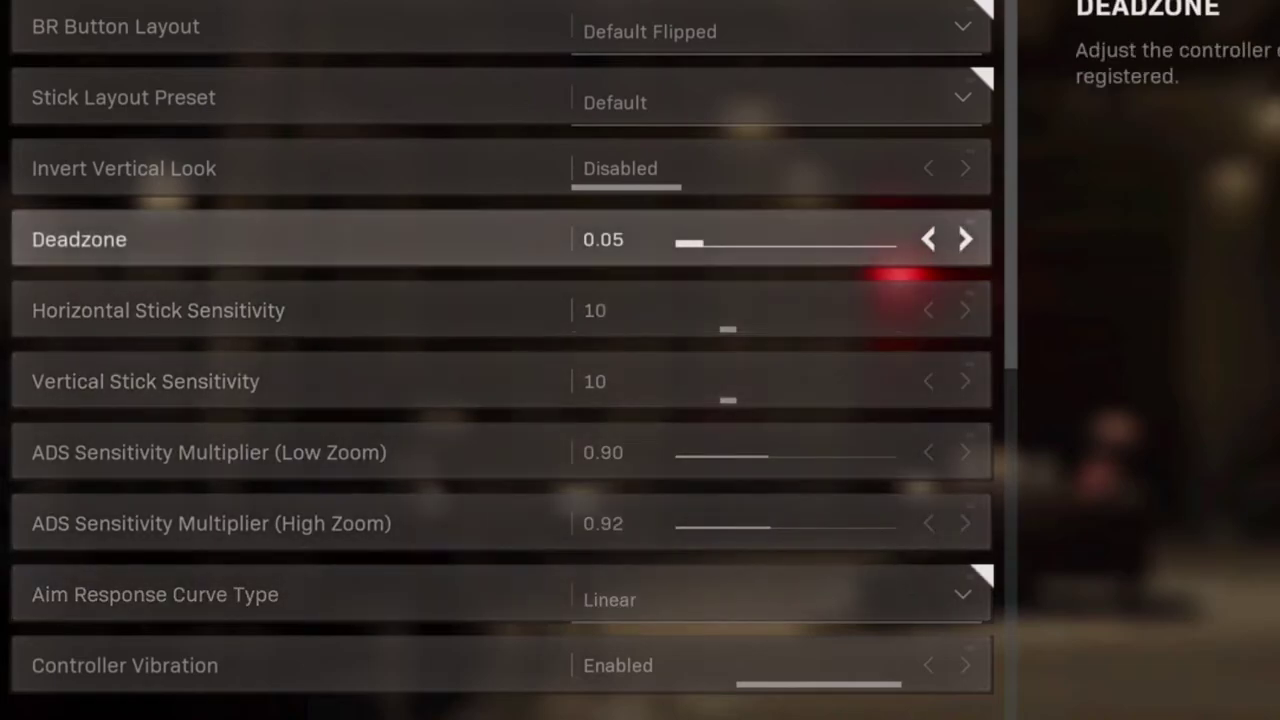
pyautogui.press('Up')
pyautogui.press('Down')
pyautogui.press('Down')
pyautogui.press('Up')
pyautogui.press('Down')
pyautogui.press('Down')
pyautogui.press('Up')
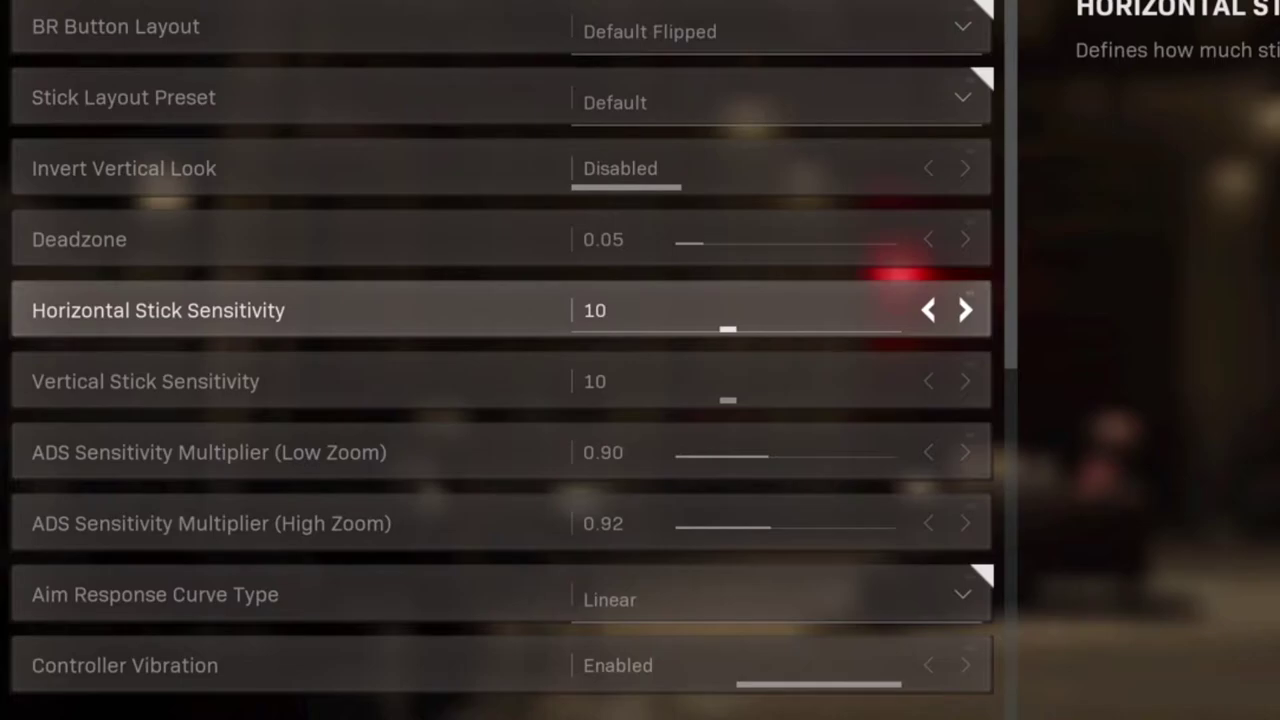
pyautogui.press('Down')
pyautogui.press('Down')
pyautogui.press('Up')
pyautogui.press('Up')
# Lower the Horizontal Stick Sensitivity to 5
pyautogui.press('Left')
pyautogui.press('Left')
pyautogui.press('Left')
pyautogui.press('Left')
pyautogui.press('Left')
pyautogui.press('Left')
pyautogui.press('Right')
pyautogui.press('Left')
pyautogui.press('Right')
# Lower the Vertical Stick Sensitivity to 5 to match the horizontal value
pyautogui.press('Down')
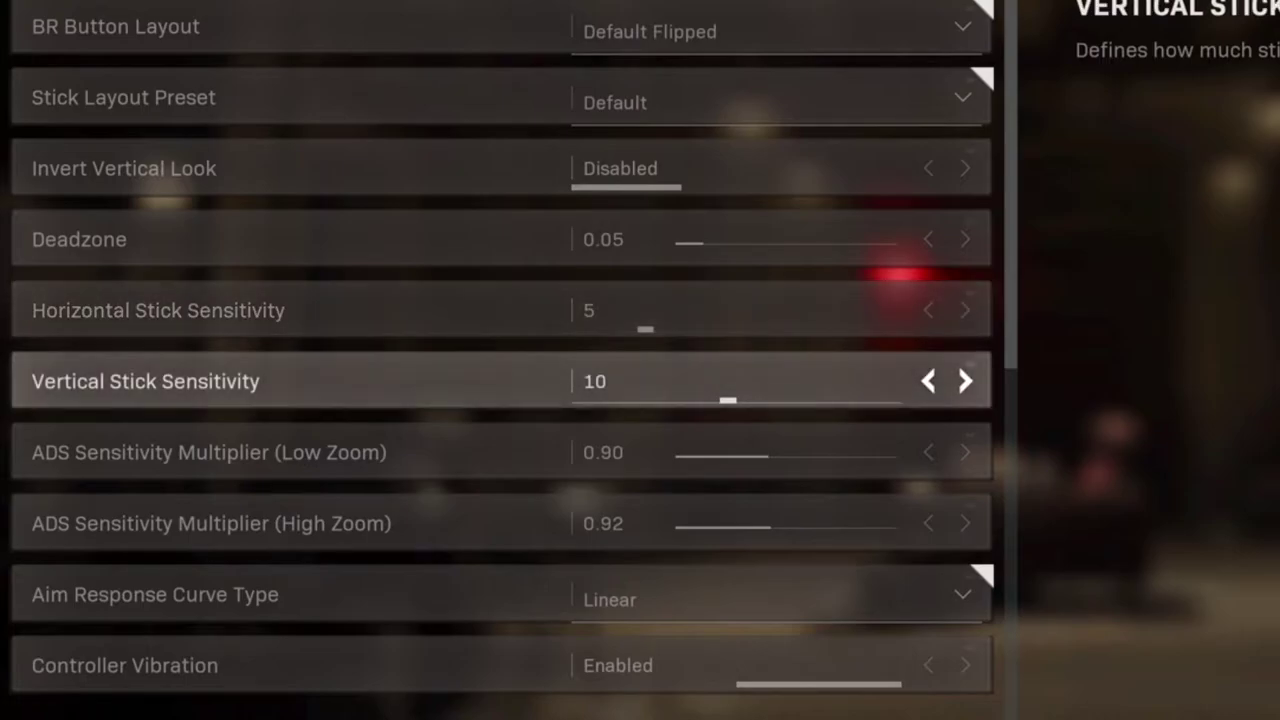
pyautogui.press('Up')
pyautogui.press('Down')
pyautogui.press('Left')
pyautogui.press('Left')
pyautogui.press('Left')
pyautogui.press('Left')
pyautogui.press('Left')
# Try several Horizontal Stick Sensitivity values above 5, ending at 8
pyautogui.press('Up')
pyautogui.press('Right')
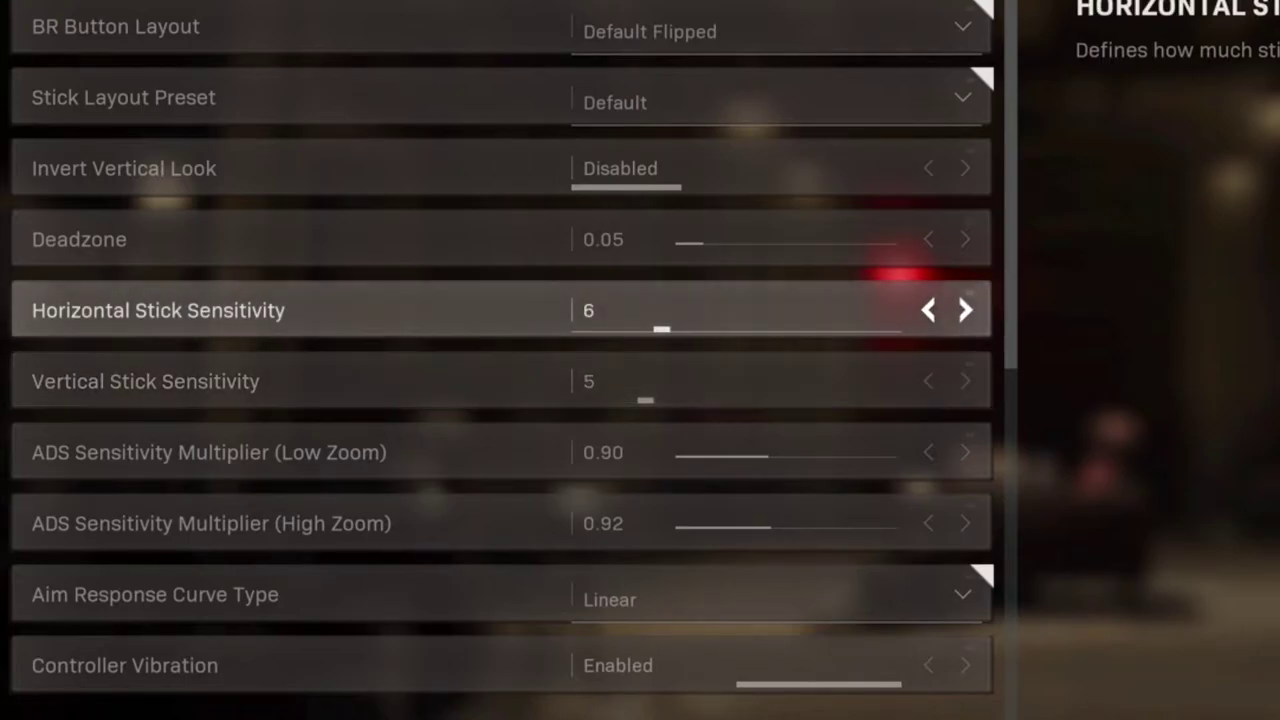
pyautogui.press('Left')
pyautogui.press('Right')
pyautogui.press('Right')
pyautogui.press('Right')
pyautogui.press('Right')
pyautogui.press('Left')
pyautogui.press('Left')
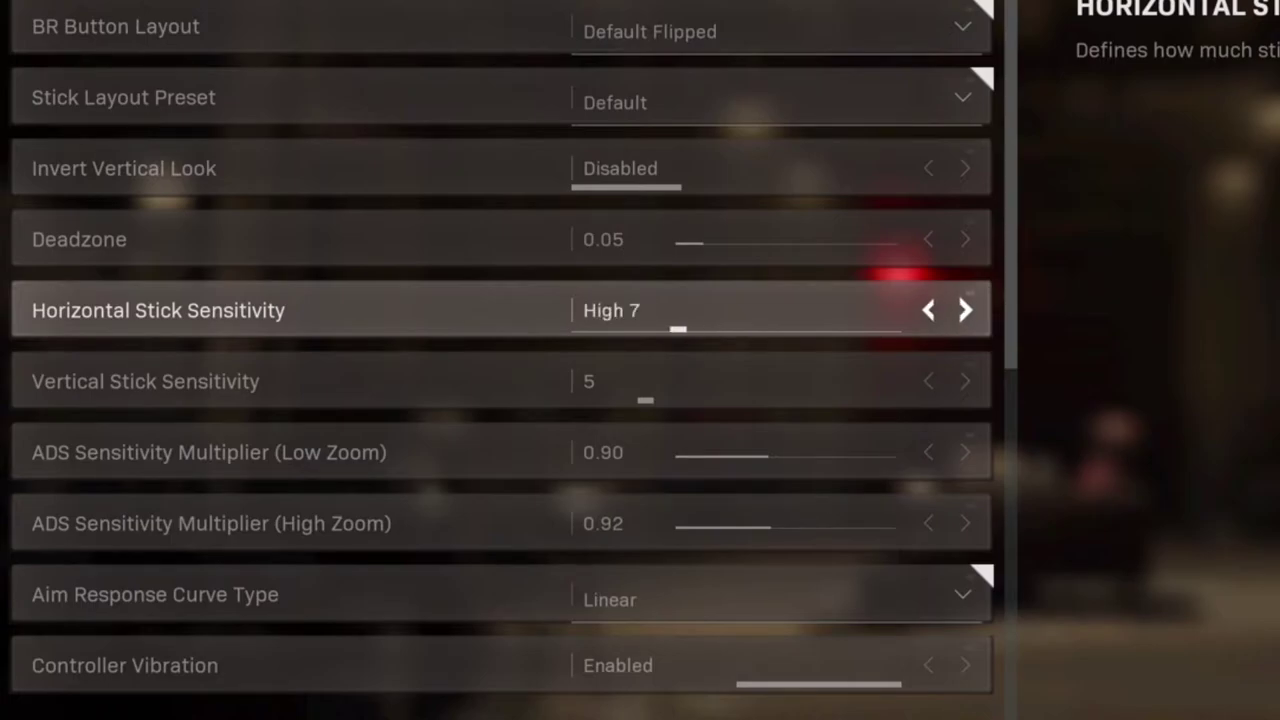
pyautogui.press('Right')
pyautogui.press('Right')
pyautogui.press('Left')
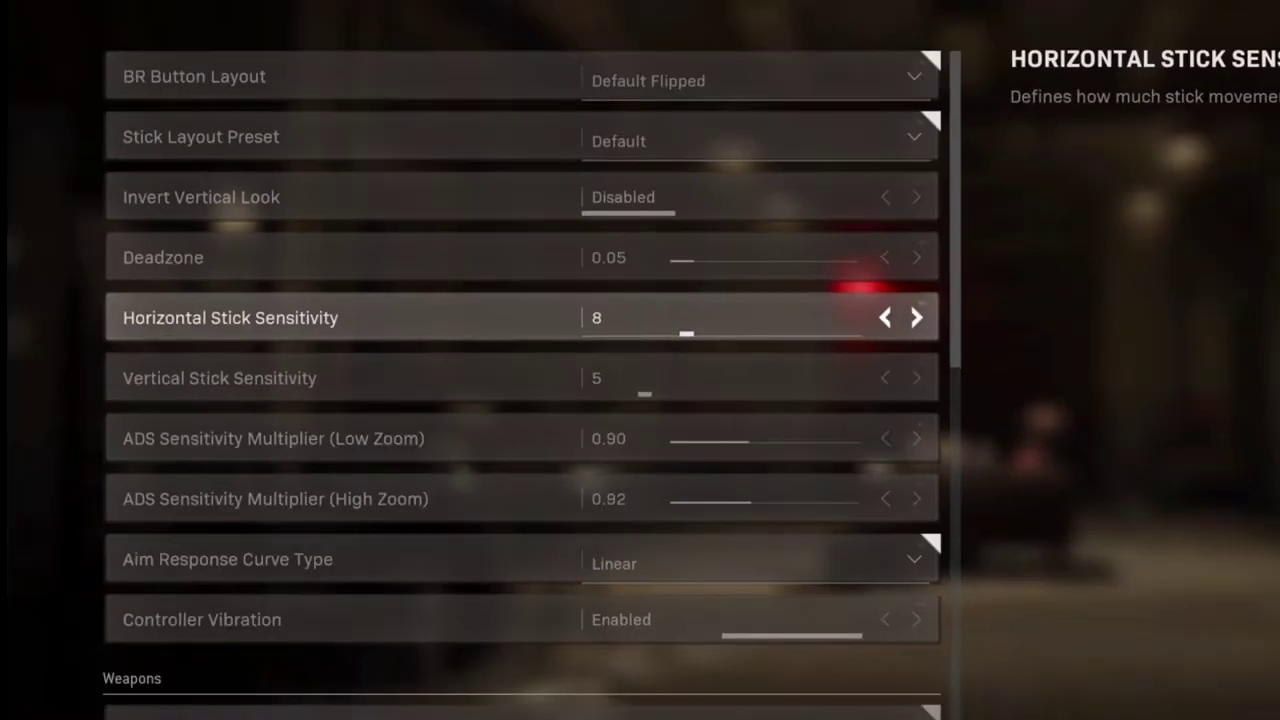
# Set the Horizontal Stick Sensitivity to 6 after trying the neighbouring values
pyautogui.press('Left')
pyautogui.press('Left')
pyautogui.press('Right')
pyautogui.press('Right')
pyautogui.press('Left')
pyautogui.press('Left')
pyautogui.press('Right')
pyautogui.press('Left')
# Set the Vertical Stick Sensitivity to 6
pyautogui.press('Down')
pyautogui.press('Right')
pyautogui.press('Right')
pyautogui.press('Left')
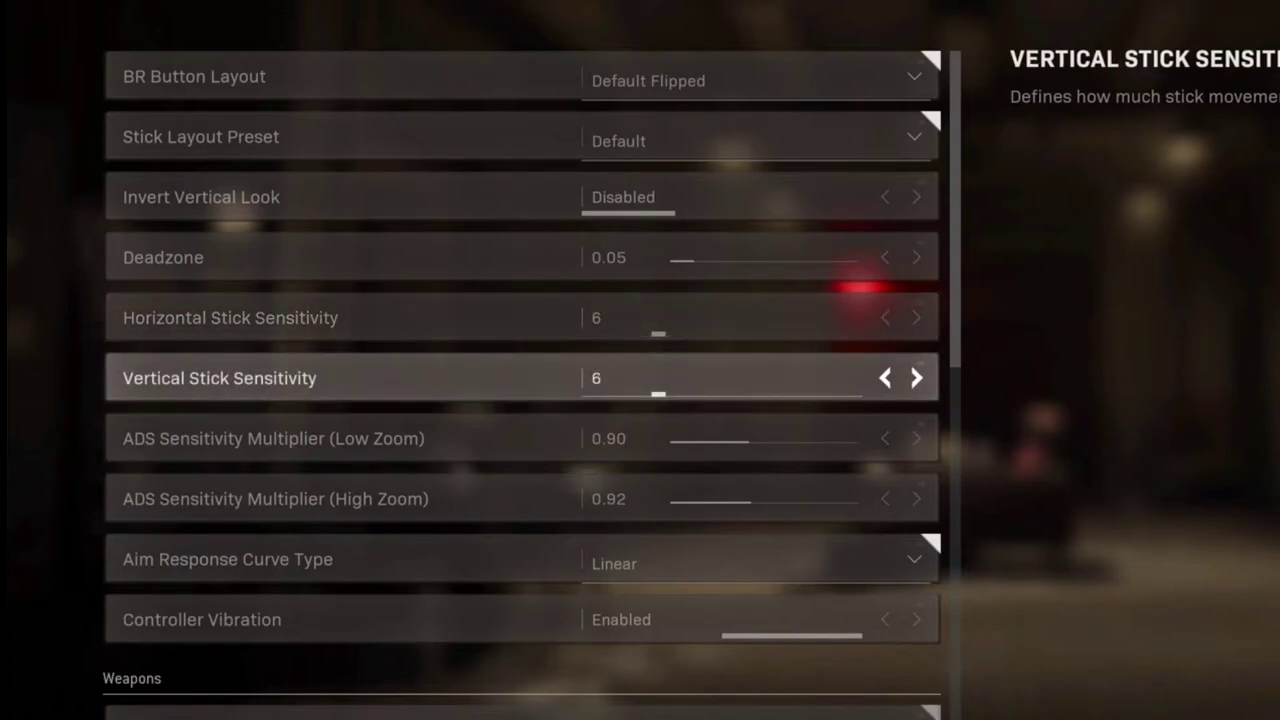
# Raise both the horizontal and vertical stick sensitivity to High 7
pyautogui.press('Up')
pyautogui.press('Right')
pyautogui.press('Down')
pyautogui.press('Right')
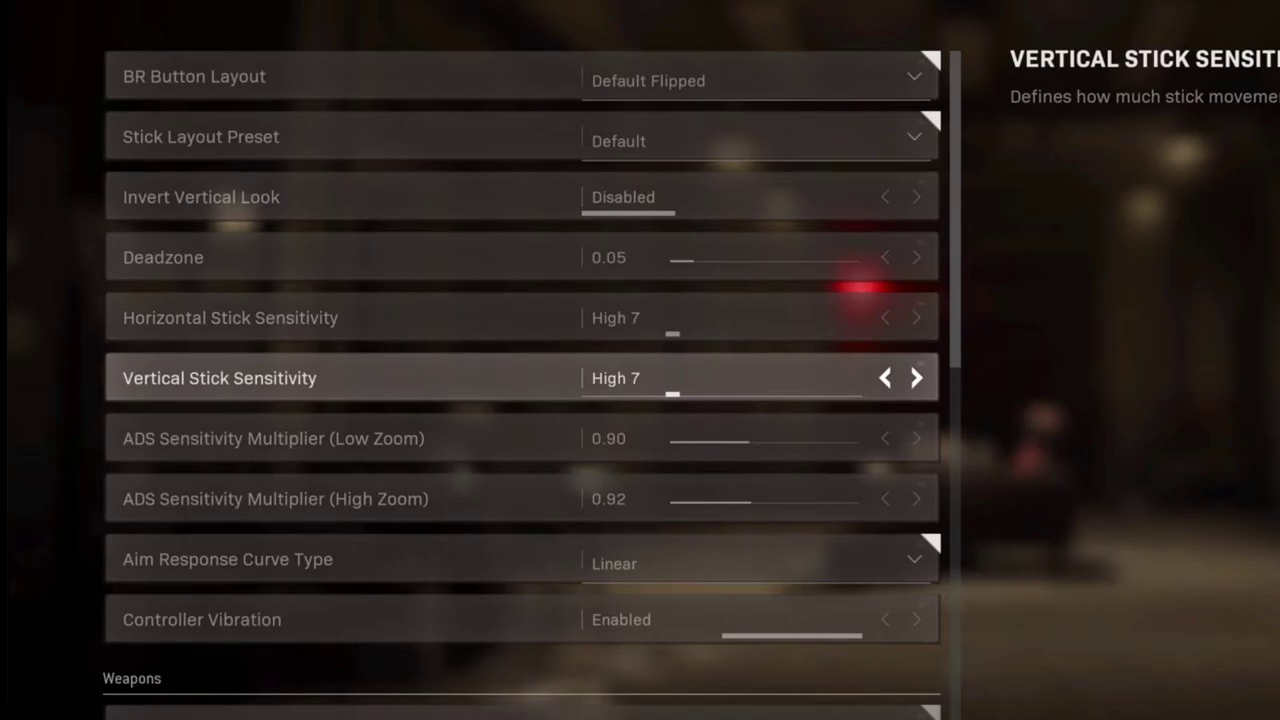
# Lower both the horizontal and vertical stick sensitivity to 6
pyautogui.press('Up')
pyautogui.press('Left')
pyautogui.press('Right')
pyautogui.press('Left')
pyautogui.press('Down')
pyautogui.press('Left')
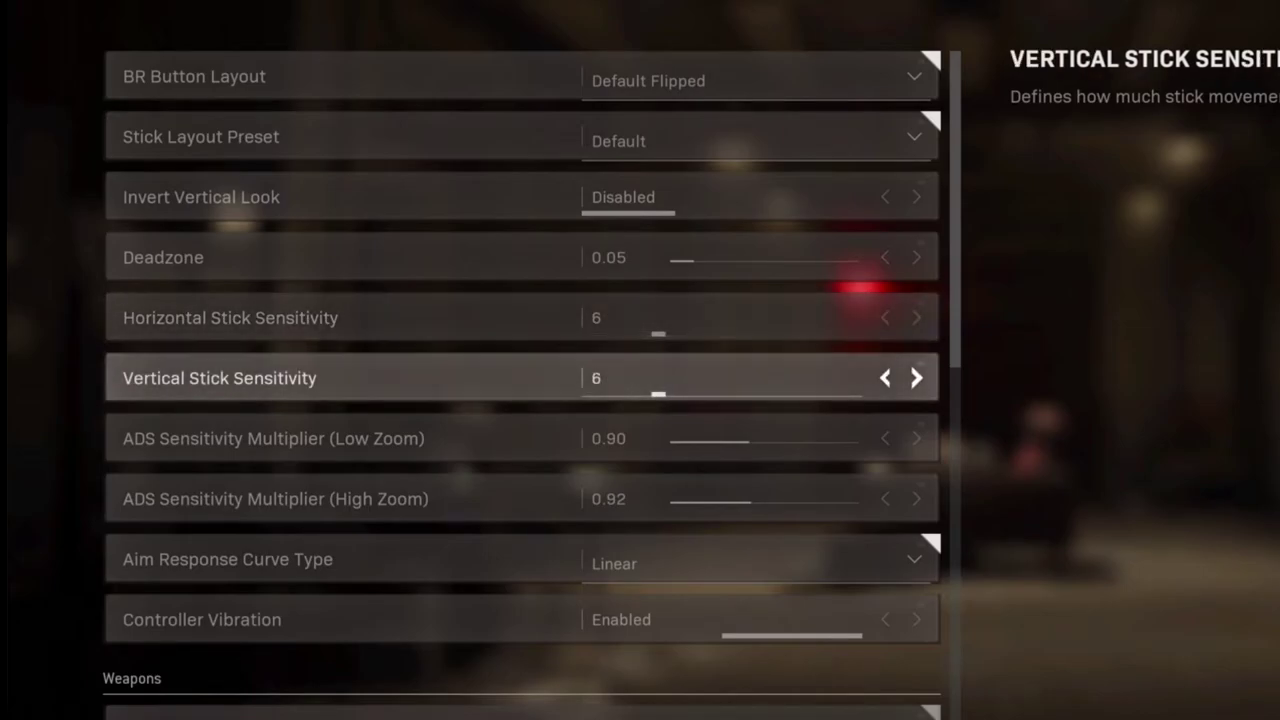
# Set the Horizontal Stick Sensitivity to 10
pyautogui.press('Up')
pyautogui.press('Right')
pyautogui.press('Right')
pyautogui.press('Right')
pyautogui.press('Right')
# Set the Vertical Stick Sensitivity to 10
pyautogui.press('Down')
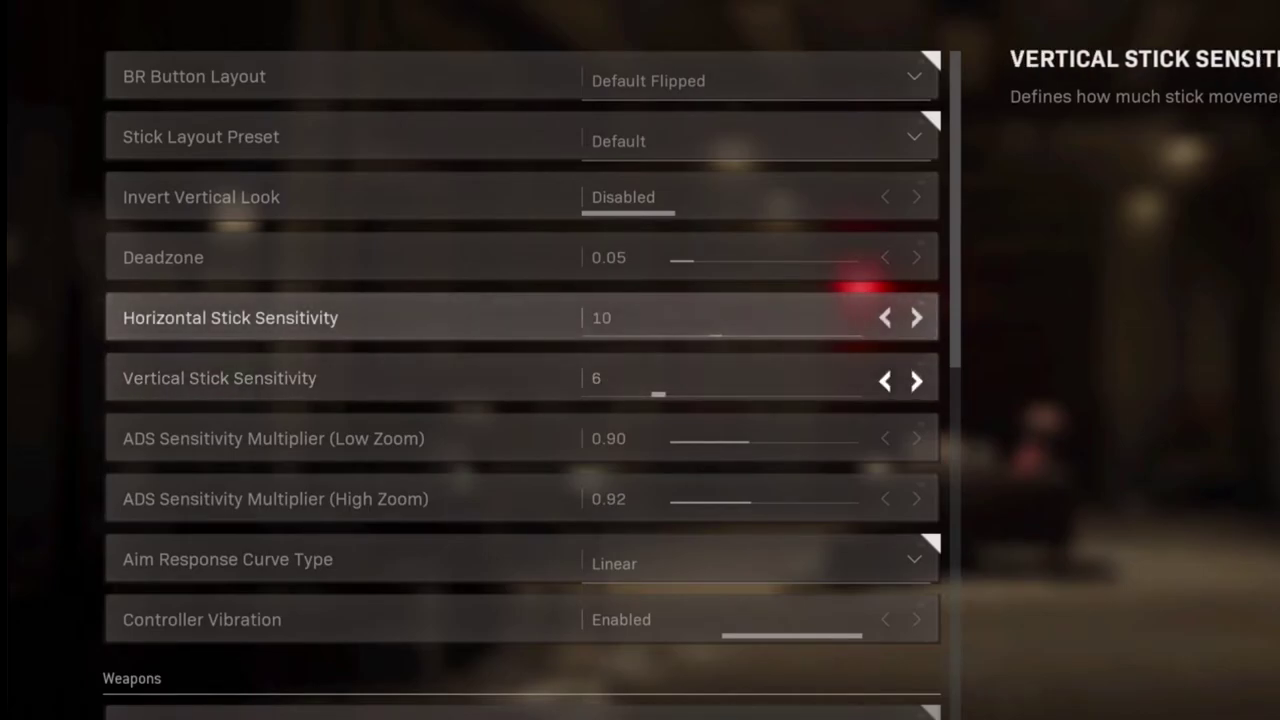
pyautogui.press('Right')
pyautogui.press('Right')
pyautogui.press('Right')
pyautogui.press('Right')
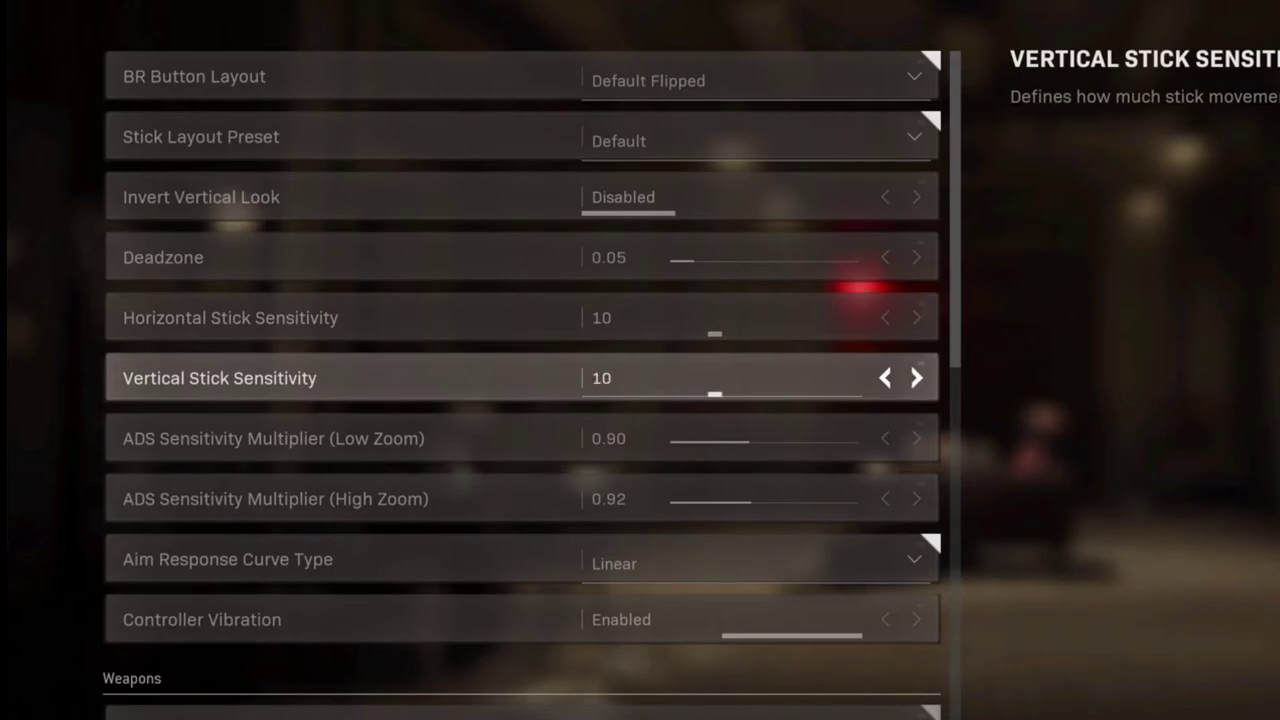
# Raise the Horizontal Stick Sensitivity to the maximum, Insane 20
pyautogui.press('Up')
pyautogui.press('Right')
pyautogui.press('Right')
pyautogui.press('Right')
pyautogui.press('Right')
pyautogui.press('Right')
pyautogui.press('Right')
pyautogui.press('Right')
pyautogui.press('Right')
pyautogui.press('Right')
pyautogui.press('Right')
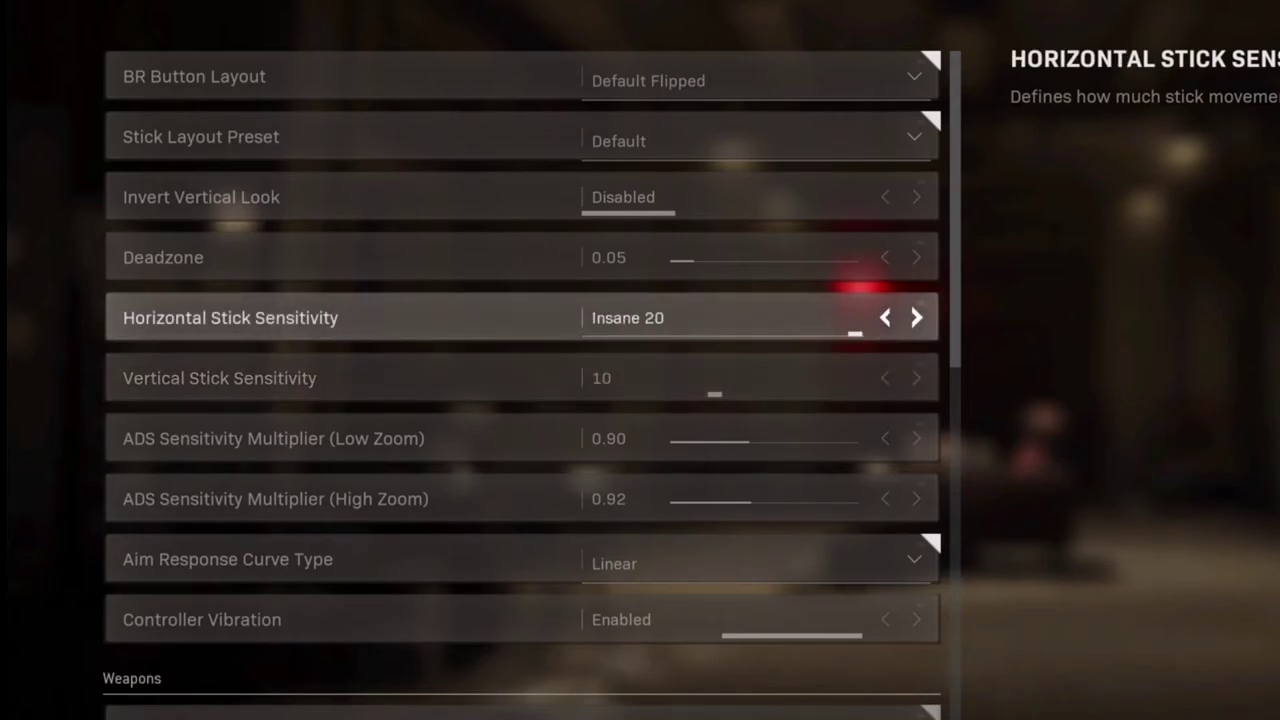
# Raise the Vertical Stick Sensitivity to the maximum, Insane 20
pyautogui.press('Down')
pyautogui.press('Right')
pyautogui.press('Right')
pyautogui.press('Right')
pyautogui.press('Right')
pyautogui.press('Right')
pyautogui.press('Right')
pyautogui.press('Right')
pyautogui.press('Right')
pyautogui.press('Right')
pyautogui.press('Right')
pyautogui.press('Right')
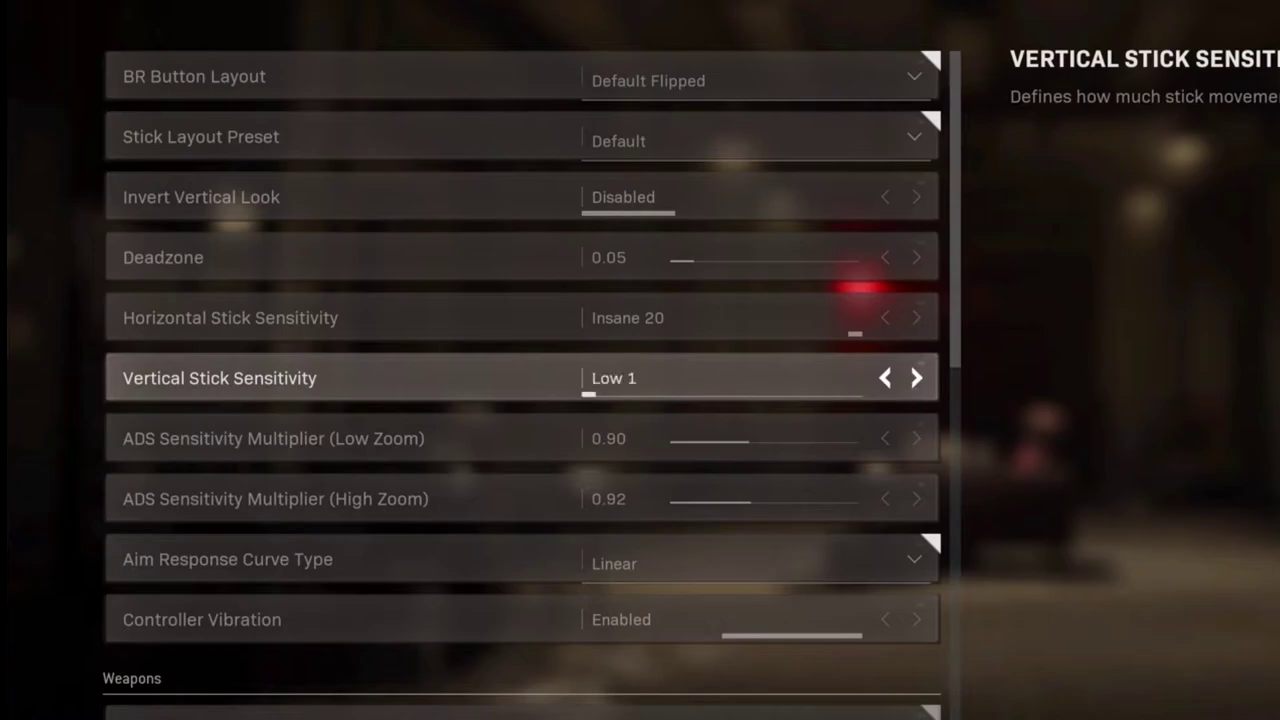
pyautogui.press('Left')
pyautogui.press('Down')
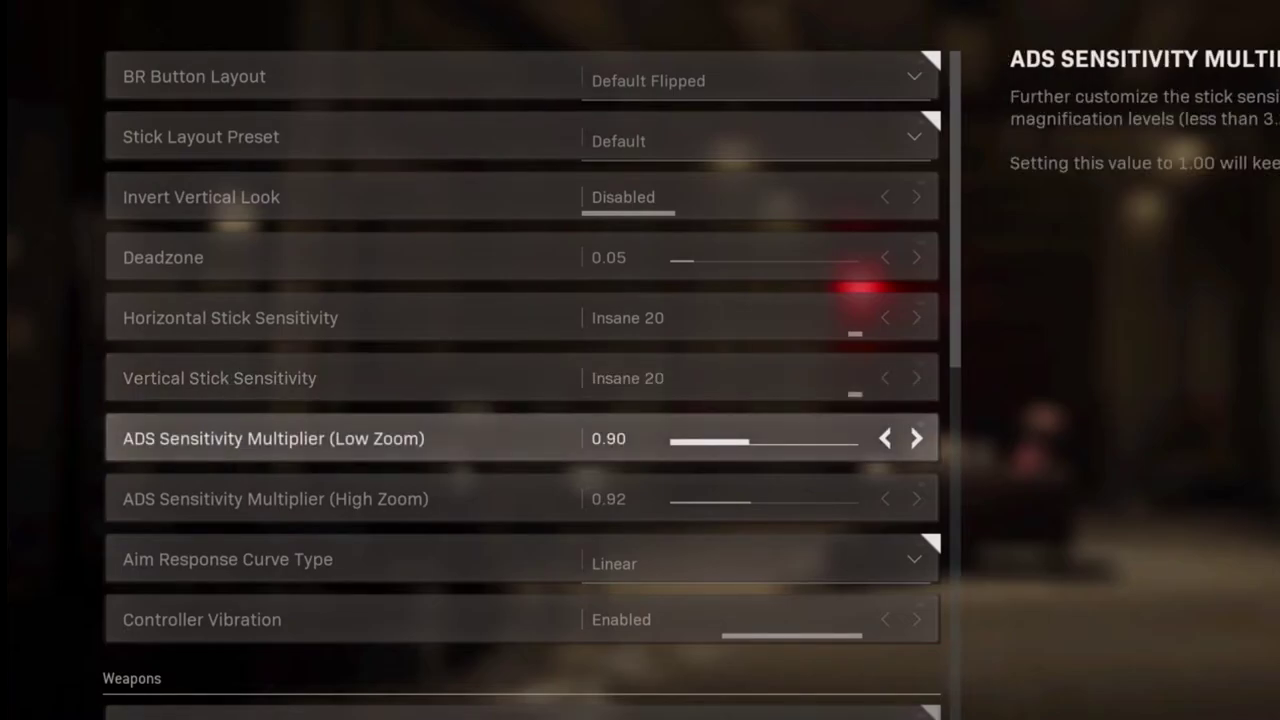
# Lower the ADS Sensitivity Multiplier (Low Zoom) to 0.50 in the controller settings
pyautogui.press('Left')
pyautogui.press('Left')
pyautogui.press('Left')
pyautogui.press('Left')
pyautogui.press('Left')
pyautogui.press('Left')
pyautogui.press('Left')
pyautogui.press('Left')
pyautogui.press('Left')
pyautogui.press('Left')
pyautogui.press('Left')
pyautogui.press('Left')
pyautogui.press('Left')
pyautogui.press('Left')
pyautogui.press('Left')
pyautogui.press('Left')
pyautogui.press('Left')
pyautogui.press('Left')
pyautogui.press('Left')
pyautogui.press('Left')
pyautogui.press('Left')
pyautogui.press('Left')
pyautogui.press('Left')
pyautogui.press('Left')
pyautogui.press('Left')
pyautogui.press('Left')
pyautogui.press('Left')
pyautogui.press('Left')
pyautogui.press('Left')
pyautogui.press('Left')
pyautogui.press('Left')
pyautogui.press('Left')
pyautogui.press('Left')
pyautogui.press('Left')
pyautogui.press('Left')
pyautogui.press('Left')
pyautogui.press('Left')
pyautogui.press('Left')
pyautogui.press('Left')
pyautogui.press('Right')
pyautogui.press('Right')
pyautogui.press('Right')
pyautogui.press('Right')
pyautogui.press('Right')
# Lower the ADS Sensitivity Multiplier (High Zoom) to 0.50 in the controller settings
pyautogui.press('Down')
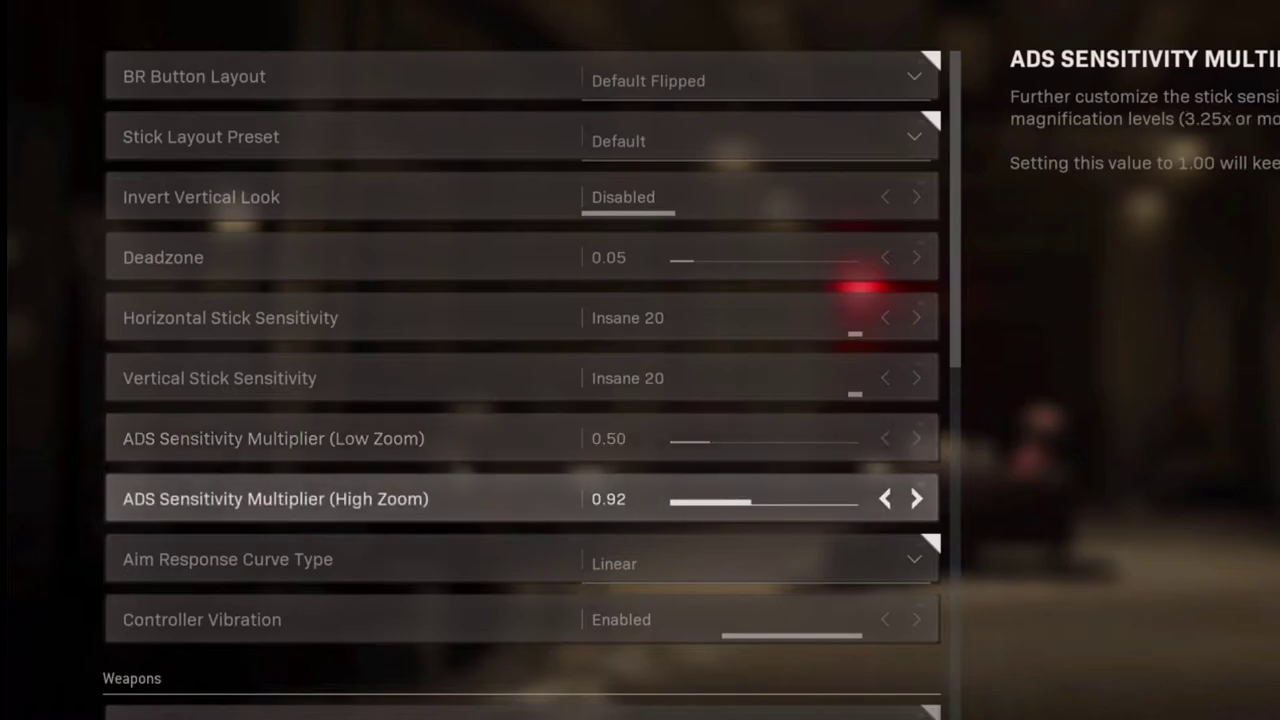
pyautogui.press('Left')
pyautogui.press('Left')
pyautogui.press('Left')
pyautogui.press('Left')
pyautogui.press('Left')
pyautogui.press('Left')
pyautogui.press('Left')
pyautogui.press('Left')
pyautogui.press('Left')
pyautogui.press('Left')
pyautogui.press('Left')
pyautogui.press('Left')
pyautogui.press('Left')
pyautogui.press('Left')
pyautogui.press('Left')
pyautogui.press('Left')
pyautogui.press('Left')
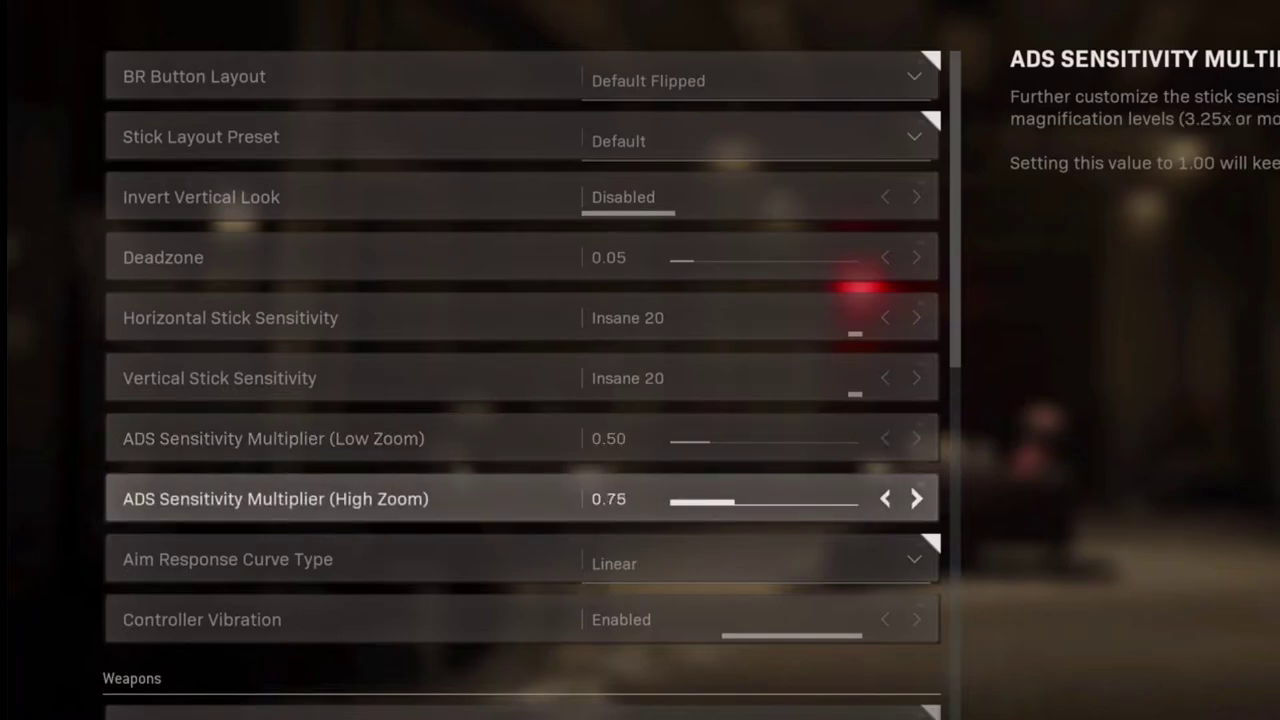
pyautogui.press('Left')
pyautogui.press('Left')
pyautogui.press('Left')
pyautogui.press('Left')
pyautogui.press('Left')
pyautogui.press('Left')
pyautogui.press('Left')
pyautogui.press('Left')
pyautogui.press('Left')
pyautogui.press('Left')
pyautogui.press('Left')
pyautogui.press('Left')
pyautogui.press('Left')
pyautogui.press('Left')
pyautogui.press('Left')
pyautogui.press('Left')
pyautogui.press('Left')
pyautogui.press('Left')
pyautogui.press('Left')
pyautogui.press('Left')
pyautogui.press('Left')
pyautogui.press('Left')
pyautogui.press('Left')
pyautogui.press('Left')
pyautogui.press('Left')
# Raise the ADS Sensitivity Multiplier (Low Zoom) to 0.90
pyautogui.press('Up')
pyautogui.press('Up')
pyautogui.press('Up')
pyautogui.press('Down')
pyautogui.press('Down')
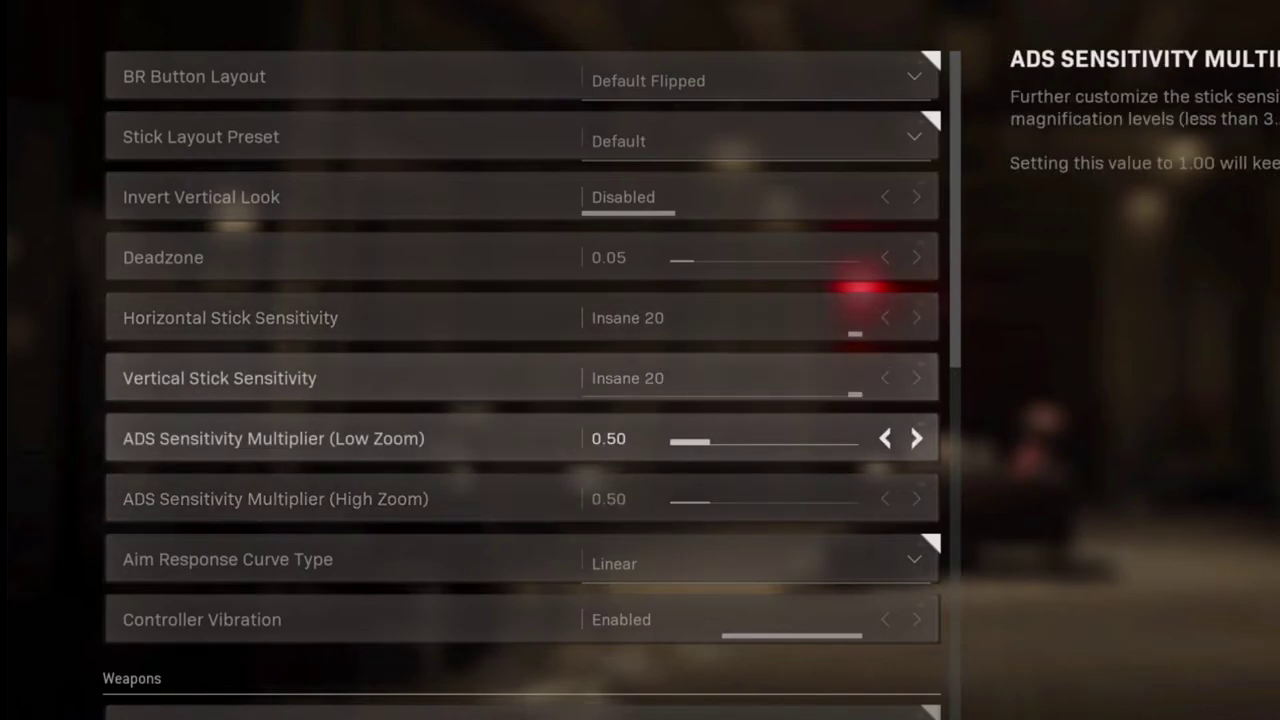
pyautogui.press('Right')
pyautogui.press('Right')
pyautogui.press('Right')
pyautogui.press('Right')
pyautogui.press('Right')
pyautogui.press('Right')
pyautogui.press('Right')
pyautogui.press('Right')
pyautogui.press('Right')
pyautogui.press('Right')
pyautogui.press('Right')
pyautogui.press('Right')
pyautogui.press('Right')
pyautogui.press('Right')
pyautogui.press('Right')
pyautogui.press('Right')
pyautogui.press('Right')
pyautogui.press('Right')
pyautogui.press('Right')
pyautogui.press('Right')
pyautogui.press('Right')
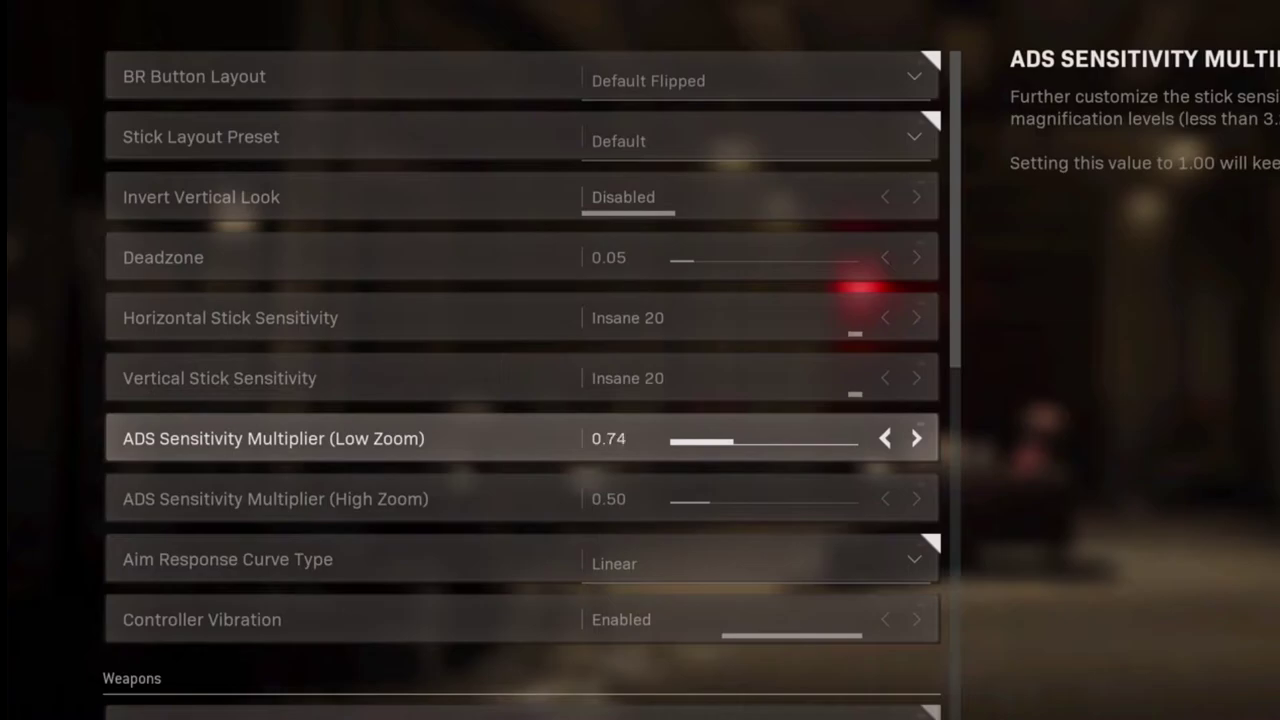
pyautogui.press('Right')
pyautogui.press('Right')
pyautogui.press('Right')
pyautogui.press('Right')
pyautogui.press('Right')
pyautogui.press('Right')
pyautogui.press('Right')
pyautogui.press('Left')
# Lower the Vertical Stick Sensitivity to 10
pyautogui.press('Up')
pyautogui.press('Left')
pyautogui.press('Left')
pyautogui.press('Left')
pyautogui.press('Left')
pyautogui.press('Left')
pyautogui.press('Left')
pyautogui.press('Left')
pyautogui.press('Left')
pyautogui.press('Left')
pyautogui.press('Left')
# Lower the Horizontal Stick Sensitivity to 10 and return to the ADS Sensitivity Multiplier (Low Zoom) setting
pyautogui.press('Up')
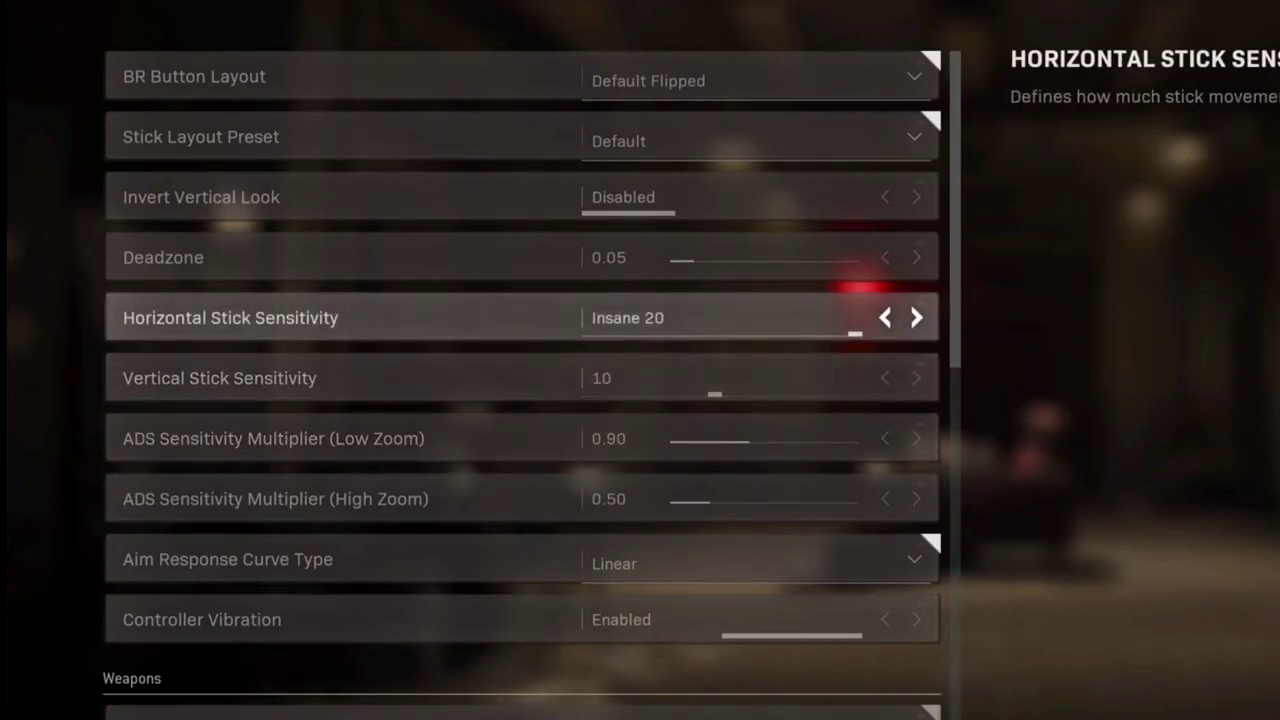
pyautogui.press('Left')
pyautogui.press('Left')
pyautogui.press('Left')
pyautogui.press('Left')
pyautogui.press('Left')
pyautogui.press('Left')
pyautogui.press('Left')
pyautogui.press('Left')
pyautogui.press('Left')
pyautogui.press('Left')
pyautogui.press('Down')
pyautogui.press('Down')
pyautogui.press('Down')
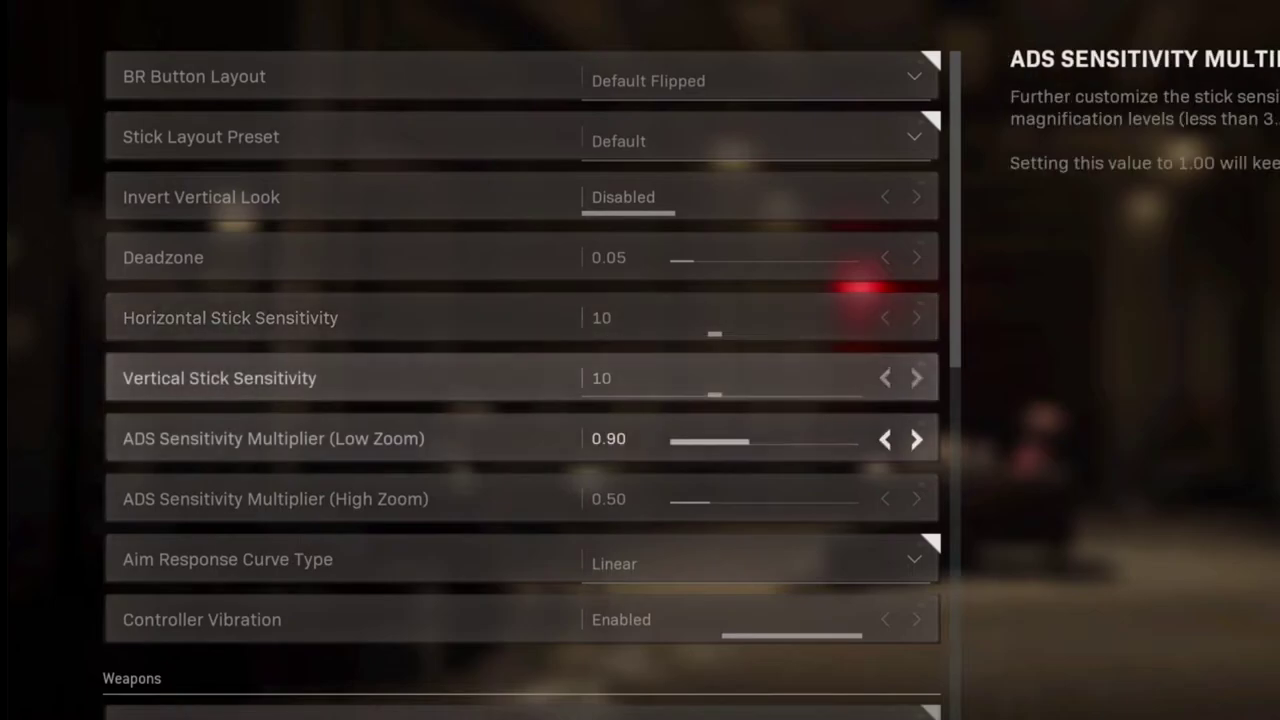
# Raise the ADS Sensitivity Multiplier (High Zoom) to 0.92
pyautogui.press('Right')
pyautogui.press('Right')
pyautogui.press('Right')
pyautogui.press('Right')
pyautogui.press('Right')
pyautogui.press('Right')
pyautogui.press('Right')
pyautogui.press('Right')
pyautogui.press('Right')
pyautogui.press('Right')
pyautogui.press('Right')
pyautogui.press('Right')
pyautogui.press('Right')
pyautogui.press('Right')
pyautogui.press('Right')
pyautogui.press('Right')
pyautogui.press('Right')
pyautogui.press('Right')
pyautogui.press('Right')
pyautogui.press('Right')
pyautogui.press('Right')
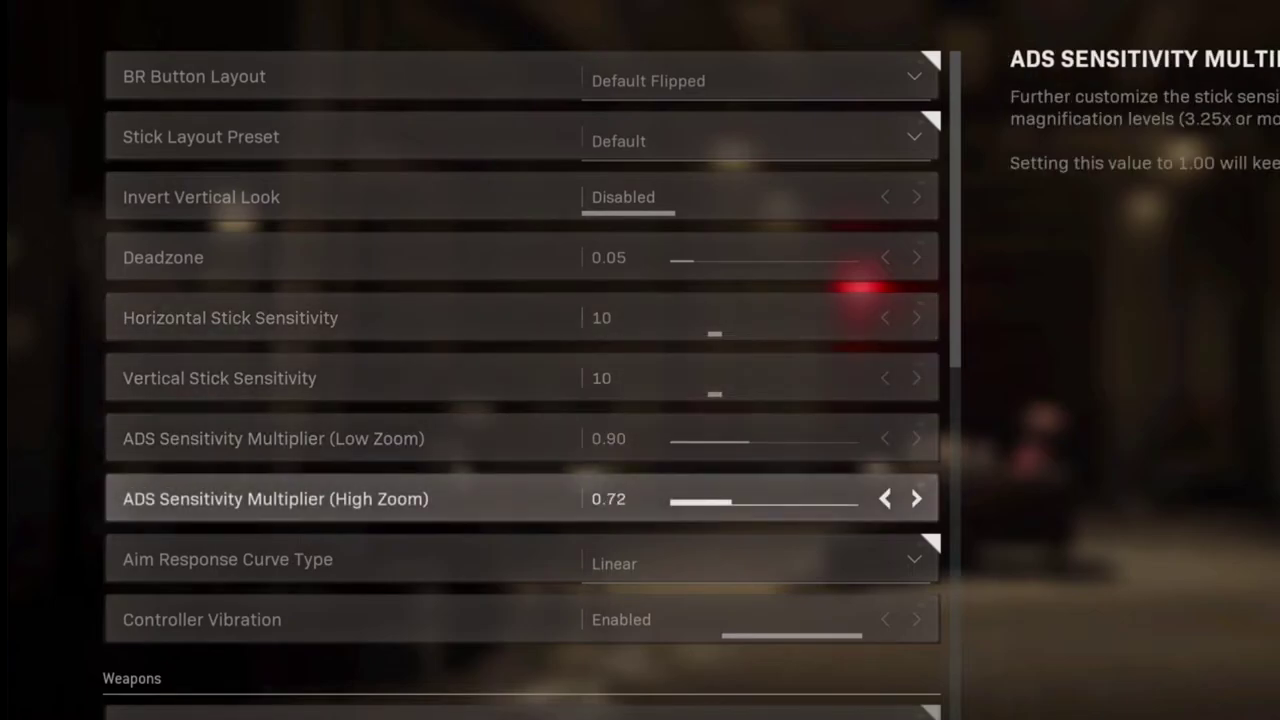
pyautogui.press('Right')
pyautogui.press('Right')
pyautogui.press('Right')
pyautogui.press('Right')
pyautogui.press('Right')
pyautogui.press('Right')
pyautogui.press('Right')
pyautogui.press('Right')
pyautogui.press('Right')
pyautogui.press('Right')
pyautogui.press('Right')
# Lower the Horizontal Stick Sensitivity to 6
pyautogui.press('Up')
pyautogui.press('Up')
pyautogui.press('Up')
pyautogui.press('Left')
pyautogui.press('Left')
pyautogui.press('Left')
pyautogui.press('Left')
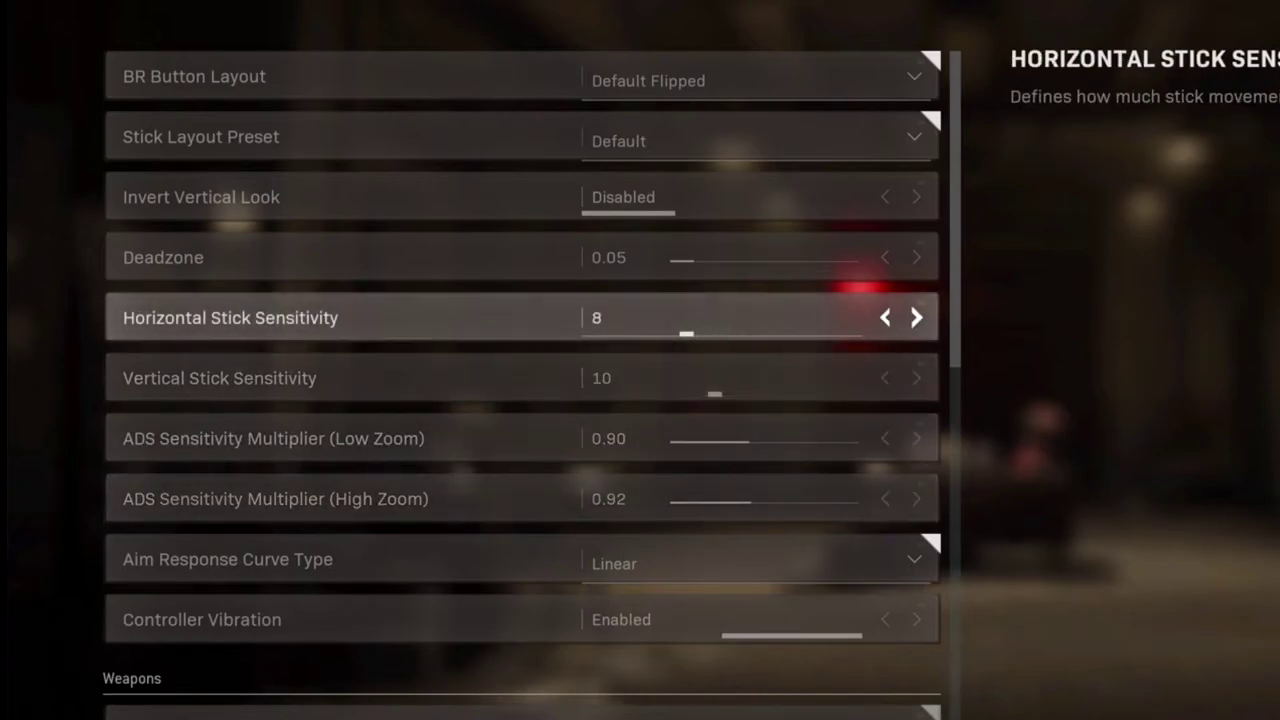
pyautogui.press('Right')
pyautogui.press('Left')
# Lower the Vertical Stick Sensitivity to 6
pyautogui.press('Down')
pyautogui.press('Left')
pyautogui.press('Left')
pyautogui.press('Left')
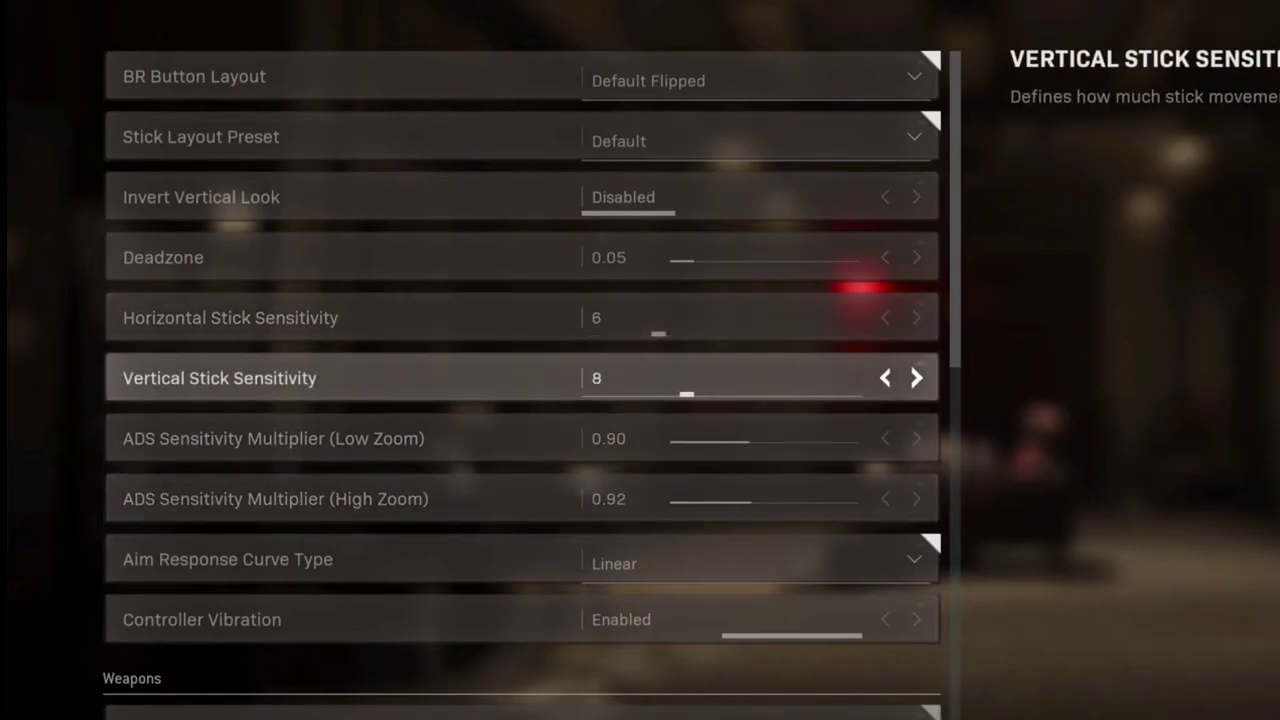
pyautogui.press('Left')
# Try an ADS Sensitivity Multiplier (Low Zoom) of 0.95 and set it back to 0.90
pyautogui.press('Down')
pyautogui.press('Right')
pyautogui.press('Right')
pyautogui.press('Right')
pyautogui.press('Right')
pyautogui.press('Right')
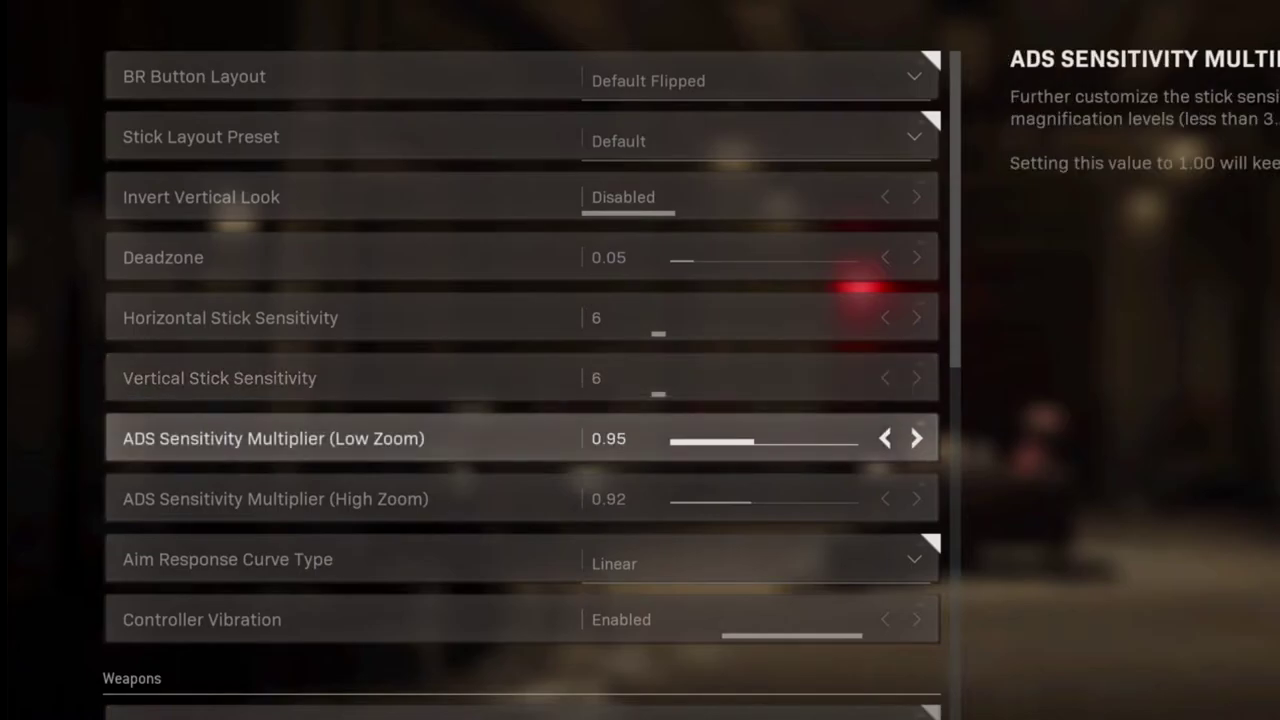
pyautogui.press('Left')
pyautogui.press('Left')
pyautogui.press('Left')
pyautogui.press('Left')
pyautogui.press('Left')
# Review the horizontal and vertical stick sensitivity settings together with the low and high zoom ADS multipliers
pyautogui.press('Up')
pyautogui.press('Up')
pyautogui.press('Down')
pyautogui.press('Up')
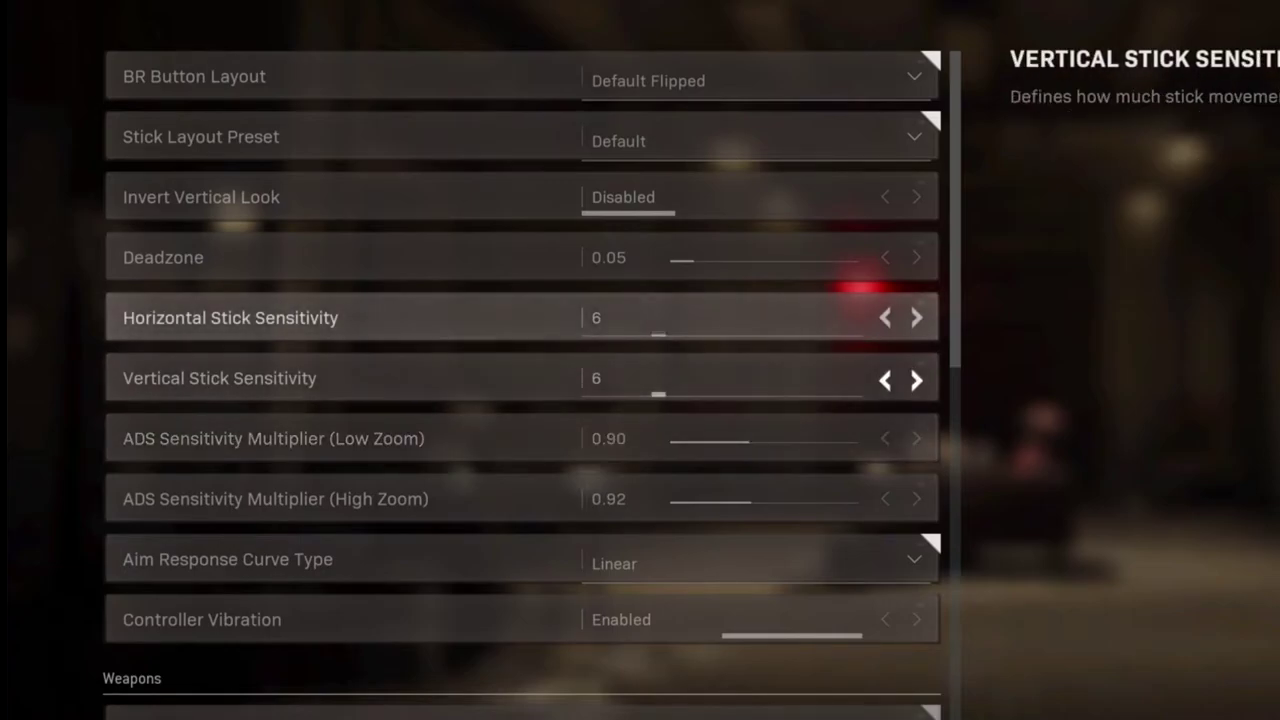
pyautogui.press('Down')
pyautogui.press('Down')
pyautogui.press('Down')
pyautogui.press('Up')
pyautogui.press('Up')
pyautogui.press('Up')
pyautogui.press('Down')
pyautogui.press('Down')
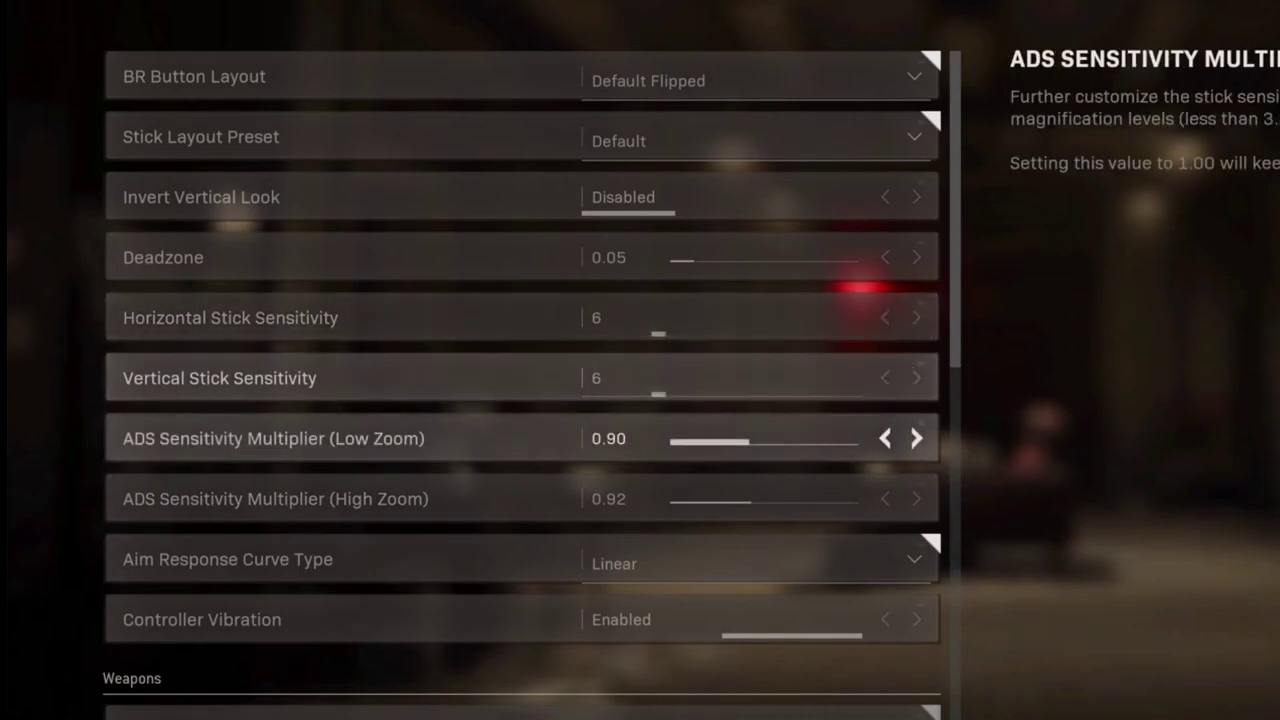
pyautogui.press('Down')
pyautogui.press('Down')
pyautogui.press('Up')
pyautogui.press('Up')
pyautogui.press('Up')
pyautogui.press('Up')
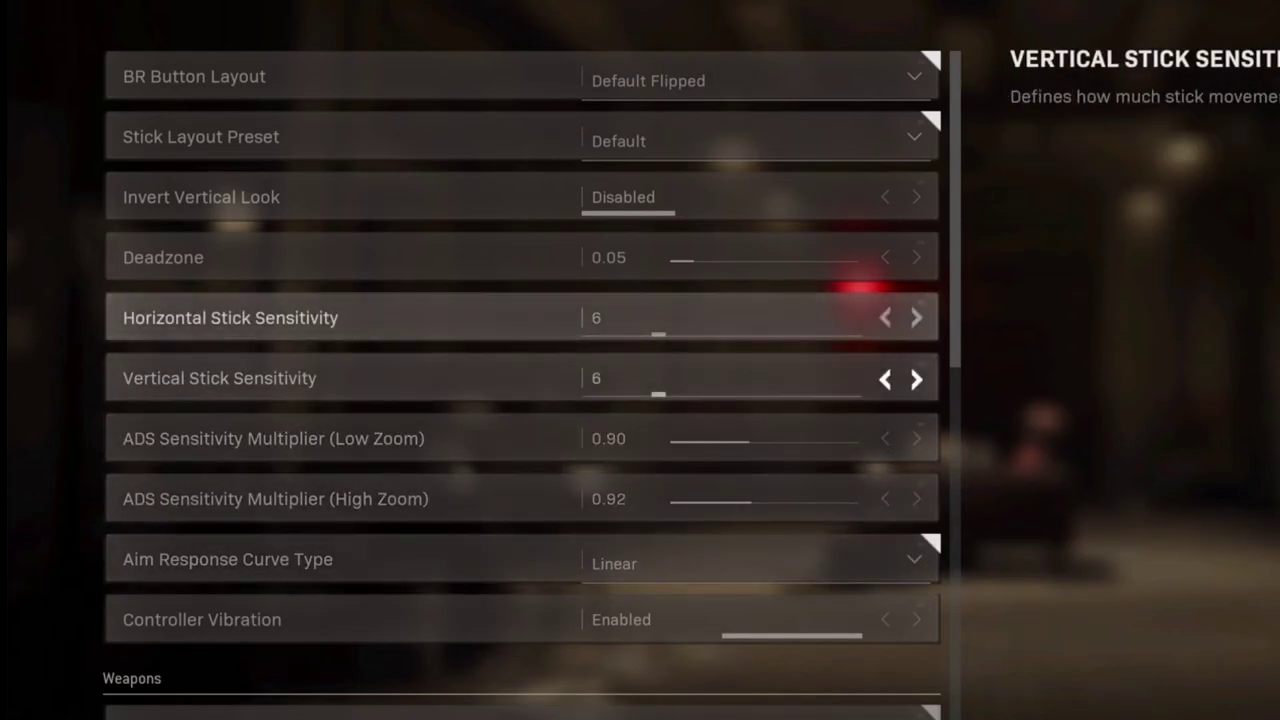
# Set the Aim Response Curve Type to Standard
pyautogui.press('Down')
pyautogui.press('Down')
pyautogui.press('Down')
pyautogui.press('Up')
pyautogui.press('Down')
pyautogui.press('Down')
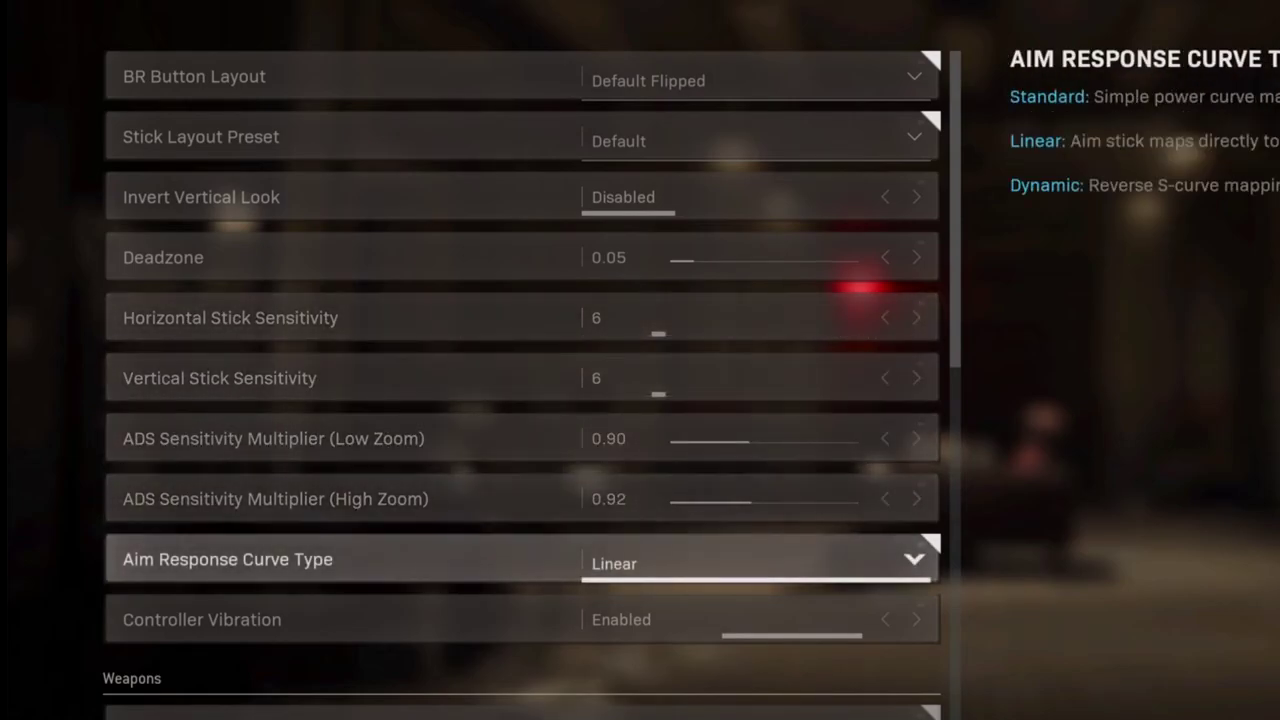
pyautogui.press('Return')
pyautogui.press('Up')
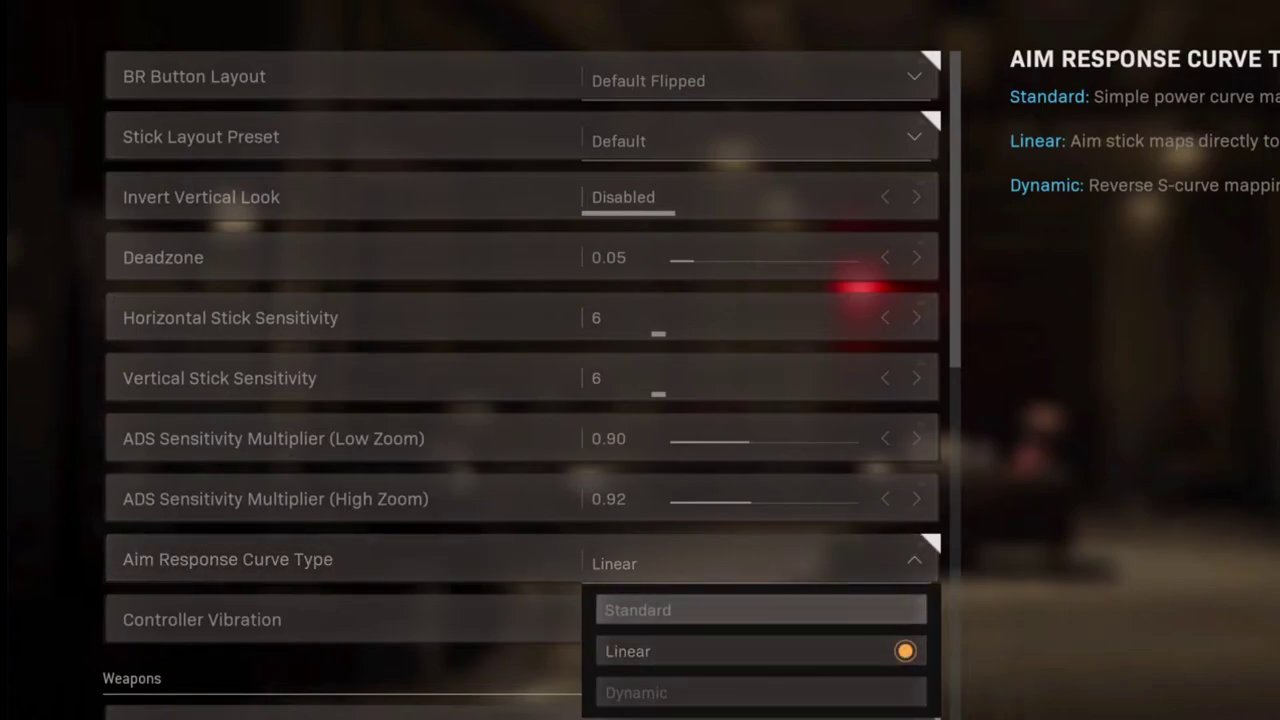
pyautogui.press('Down')
pyautogui.press('Up')
pyautogui.press('Down')
pyautogui.press('Up')
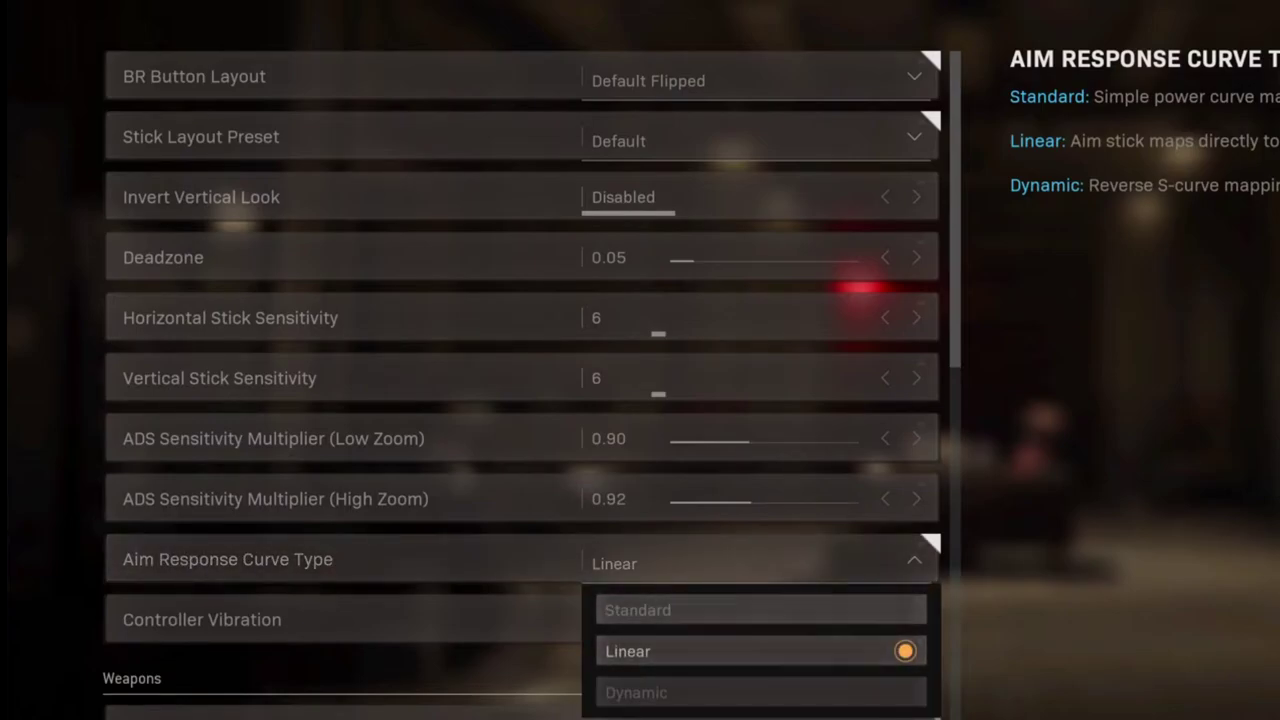
pyautogui.press('Down')
pyautogui.press('Up')
pyautogui.press('Return')
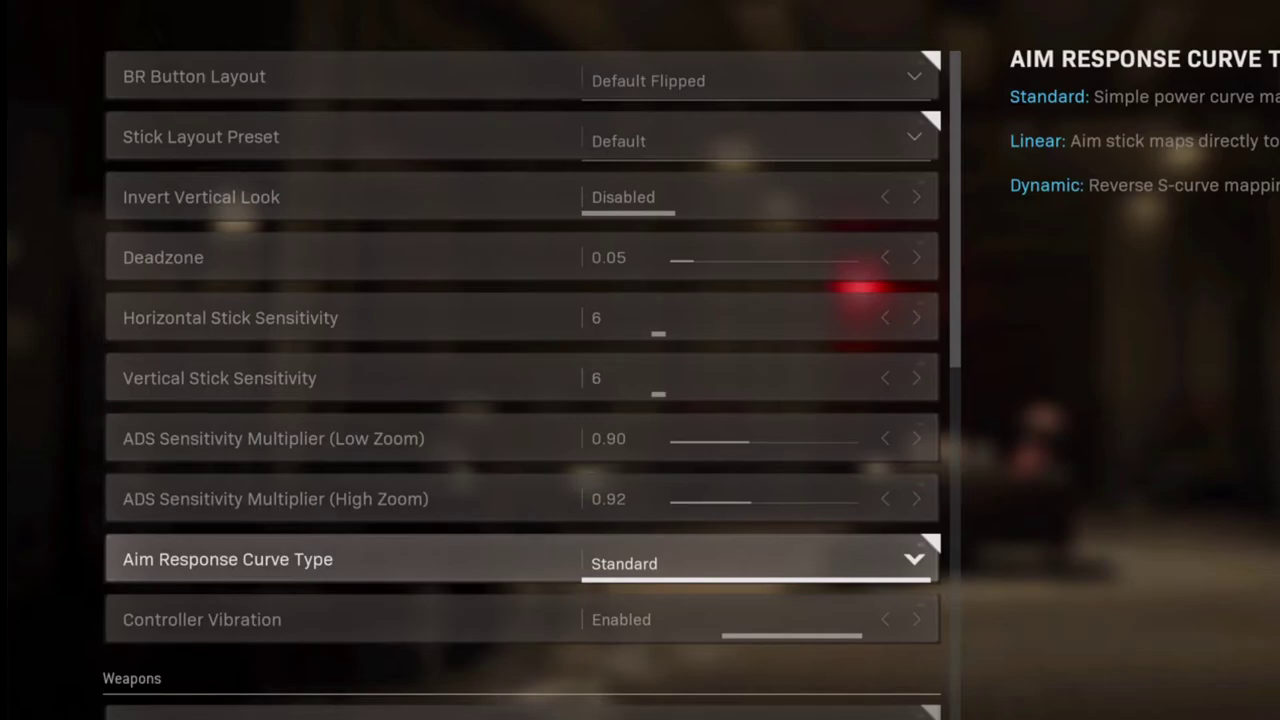
# Switch the Aim Response Curve Type from Standard to Linear
pyautogui.press('Return')
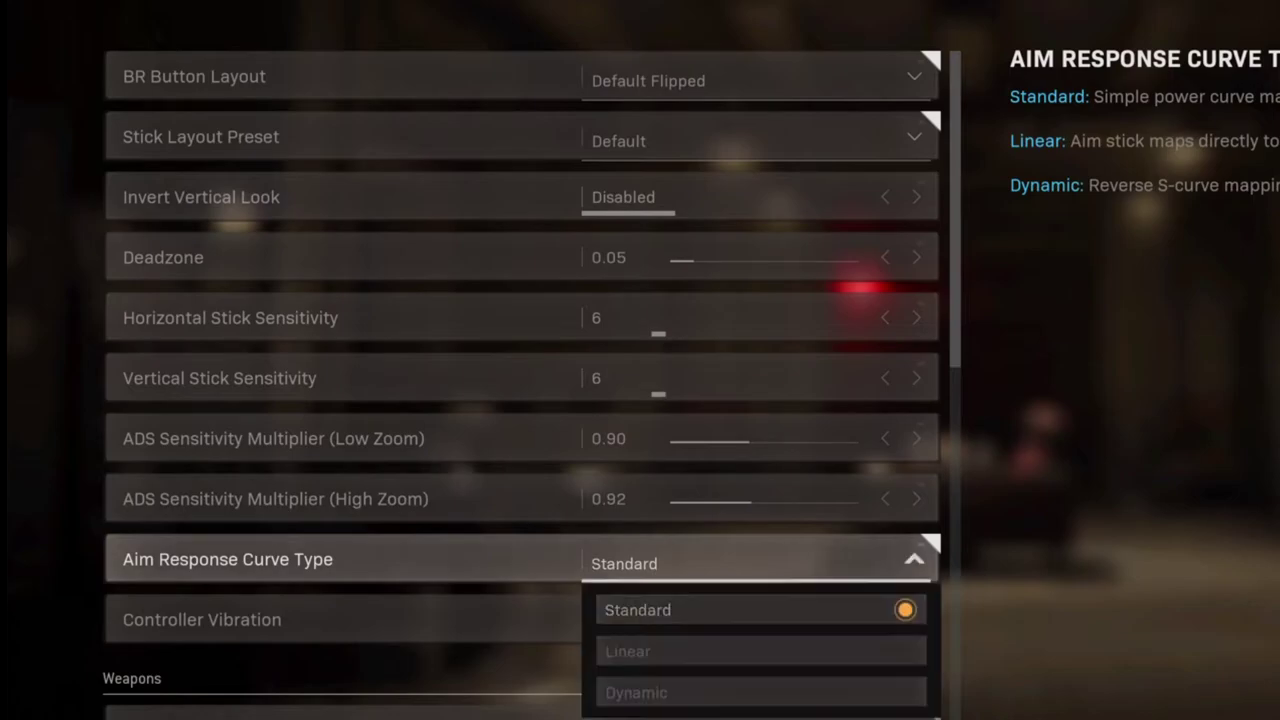
pyautogui.press('Down')
pyautogui.press('Down')
pyautogui.press('Up')
pyautogui.press('Return')
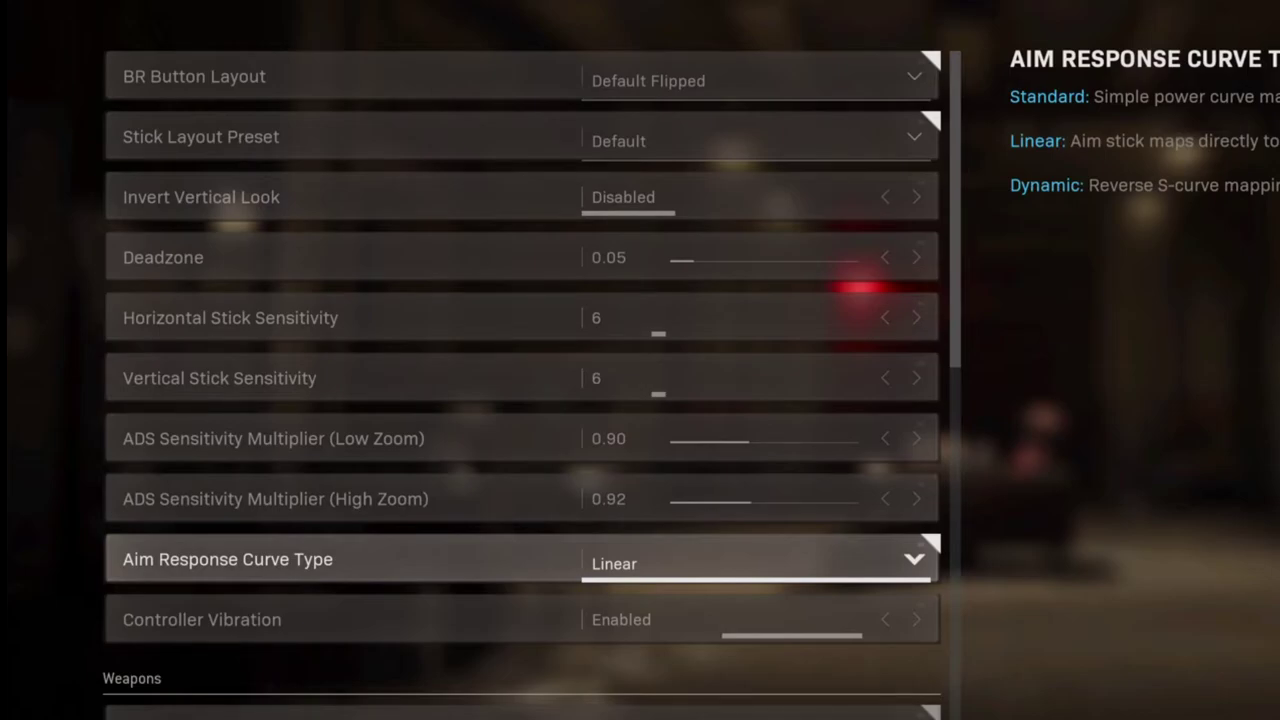
# Set the Aim Response Curve Type to Dynamic
pyautogui.press('Return')
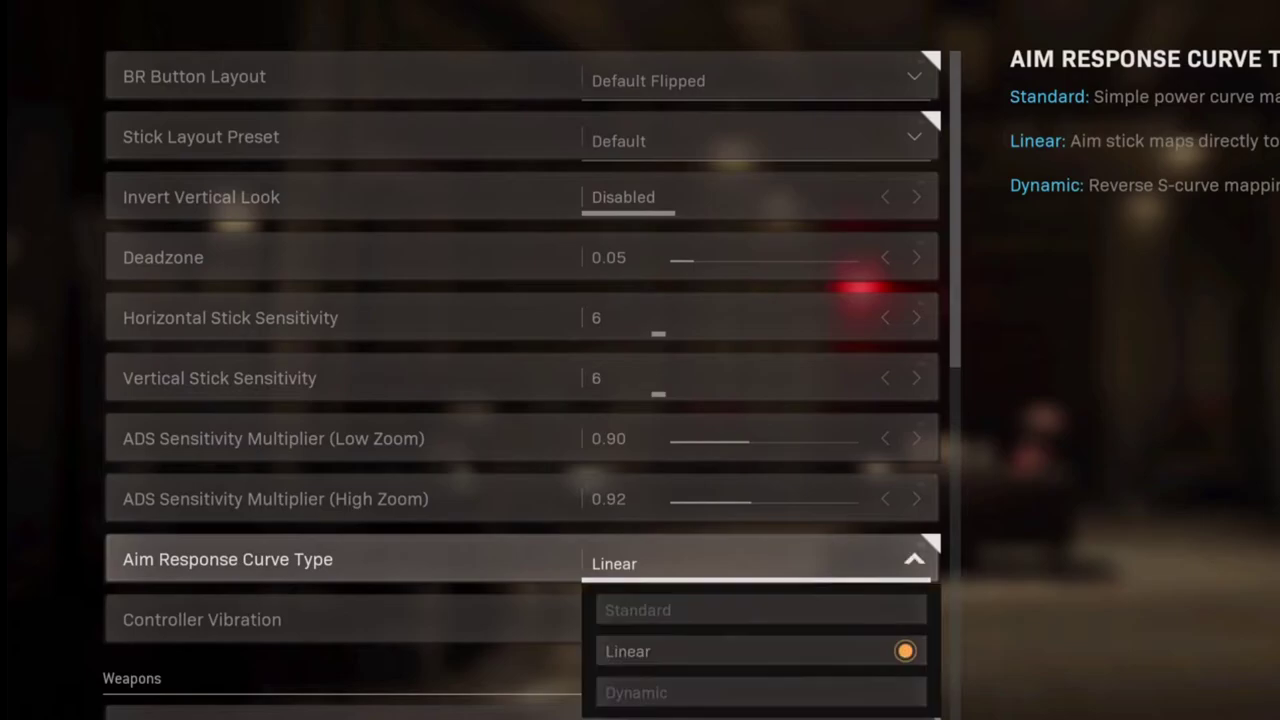
pyautogui.press('Down')
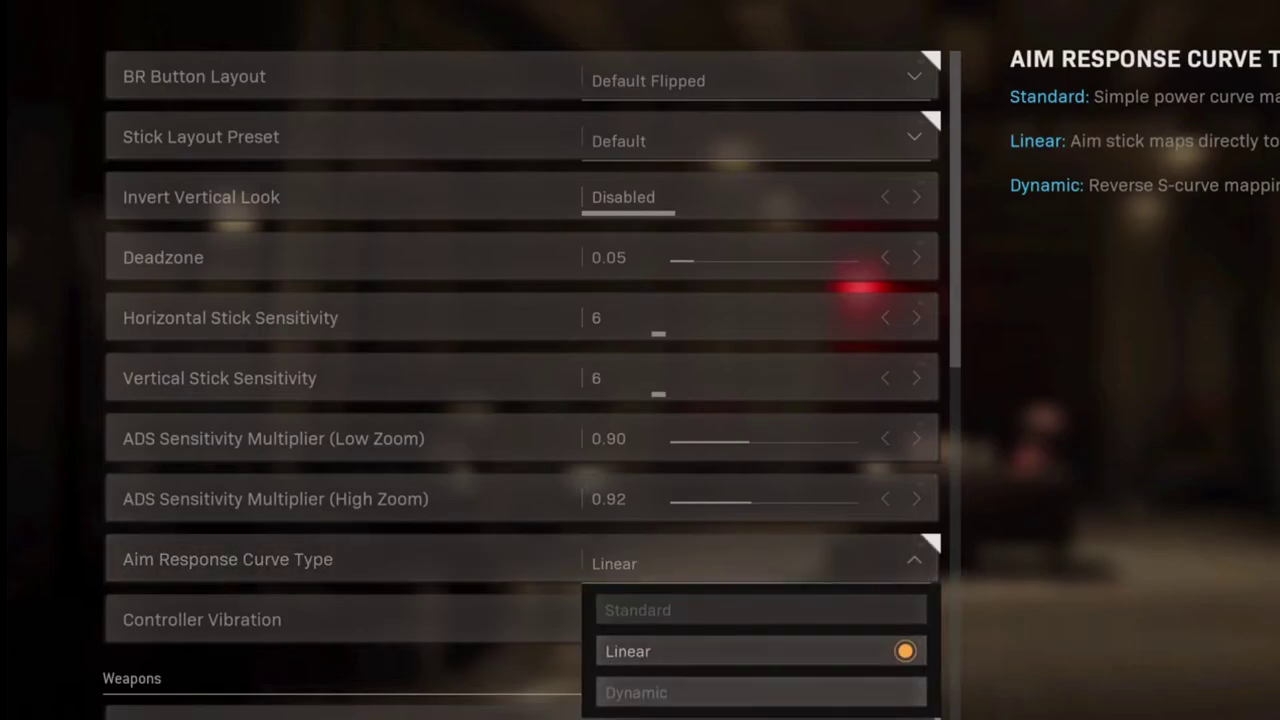
pyautogui.press('Return')
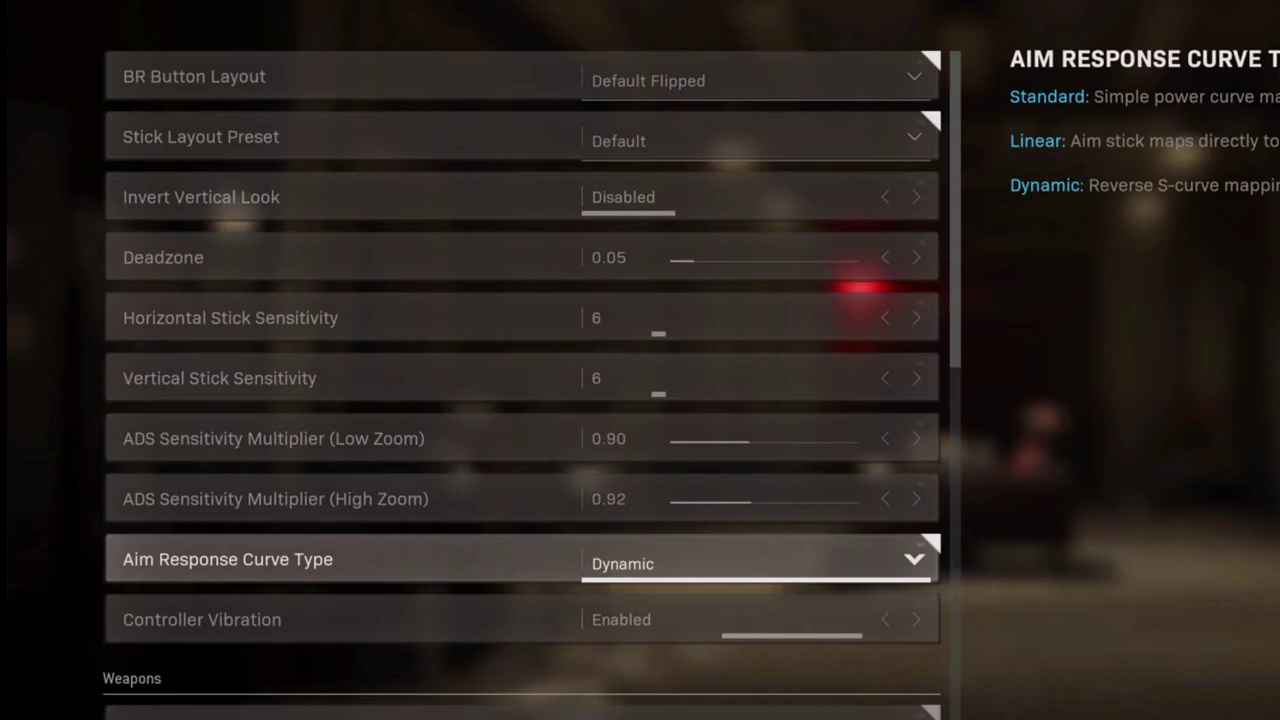
# Compare the Standard and Linear curve options and set the Aim Response Curve Type back to Linear
pyautogui.press('Return')
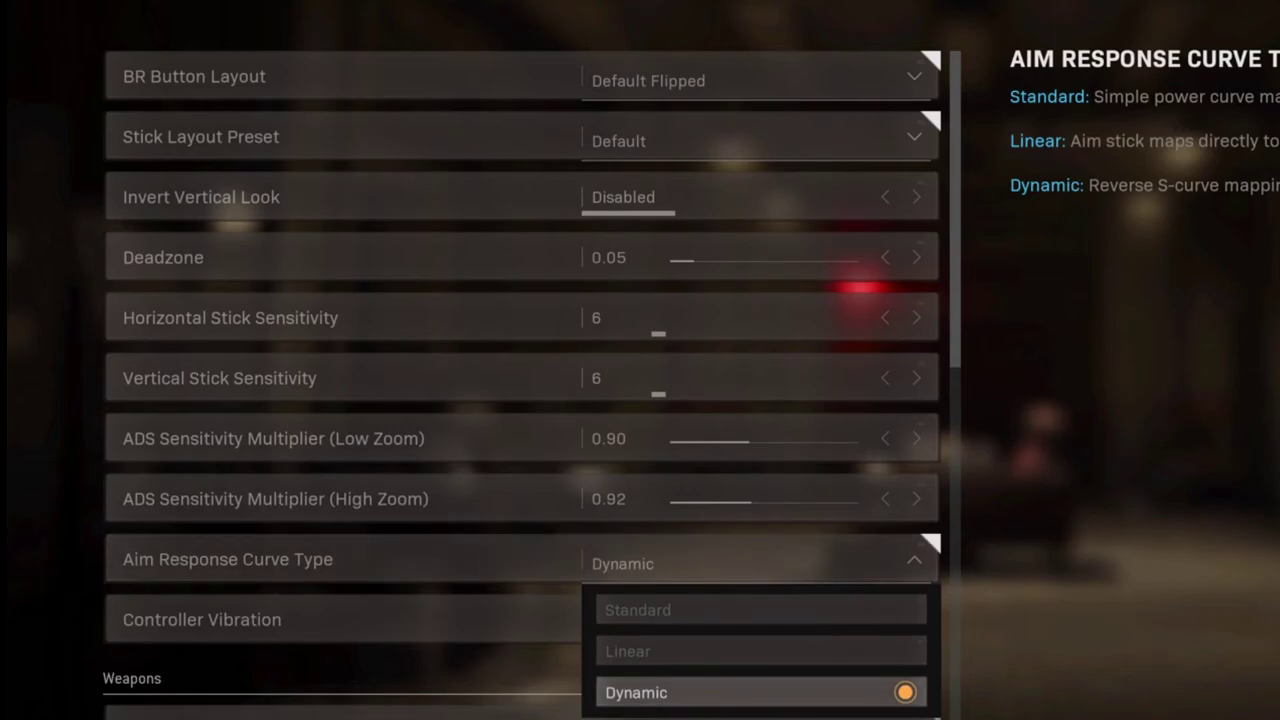
pyautogui.press('Up')
pyautogui.press('Up')
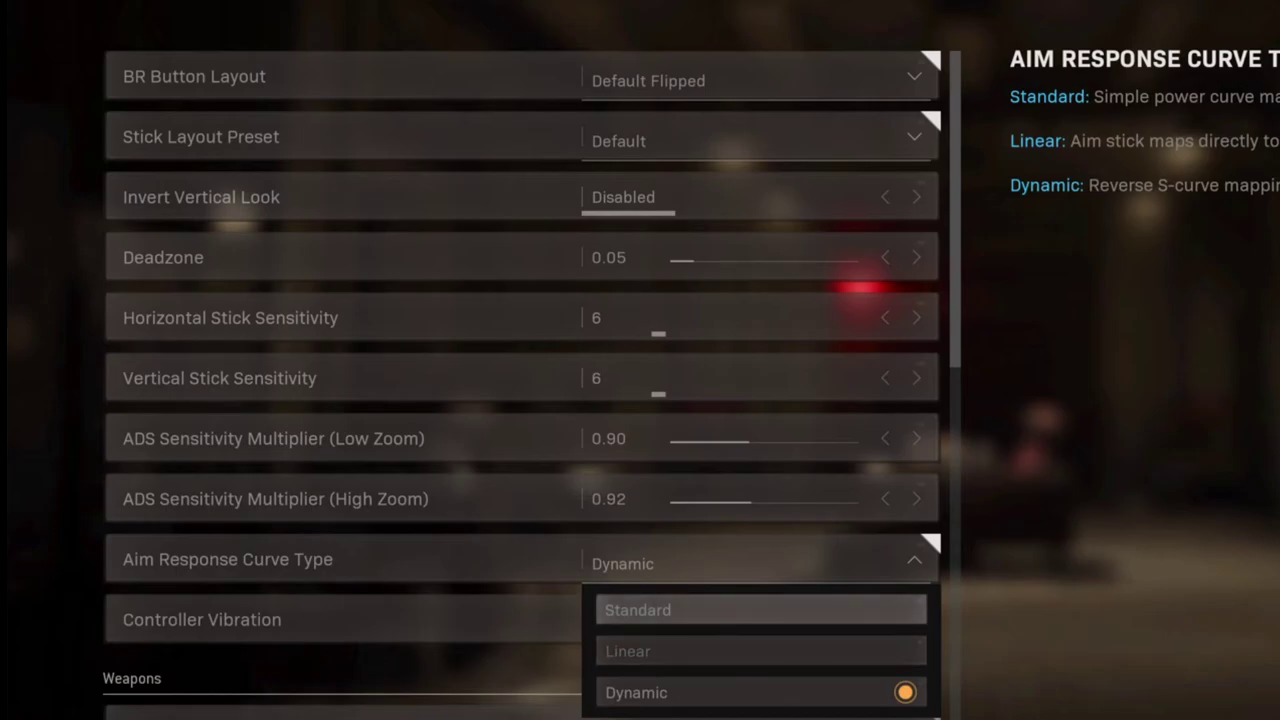
pyautogui.press('Down')
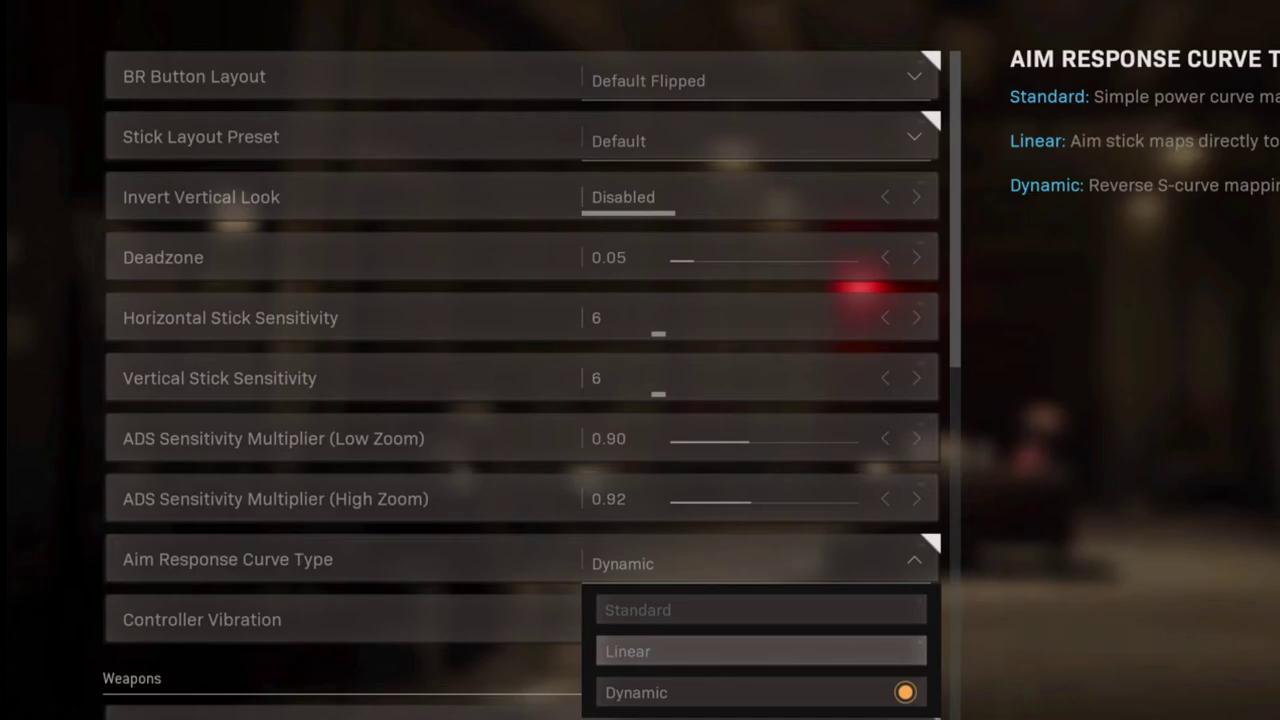
pyautogui.click(761, 609)
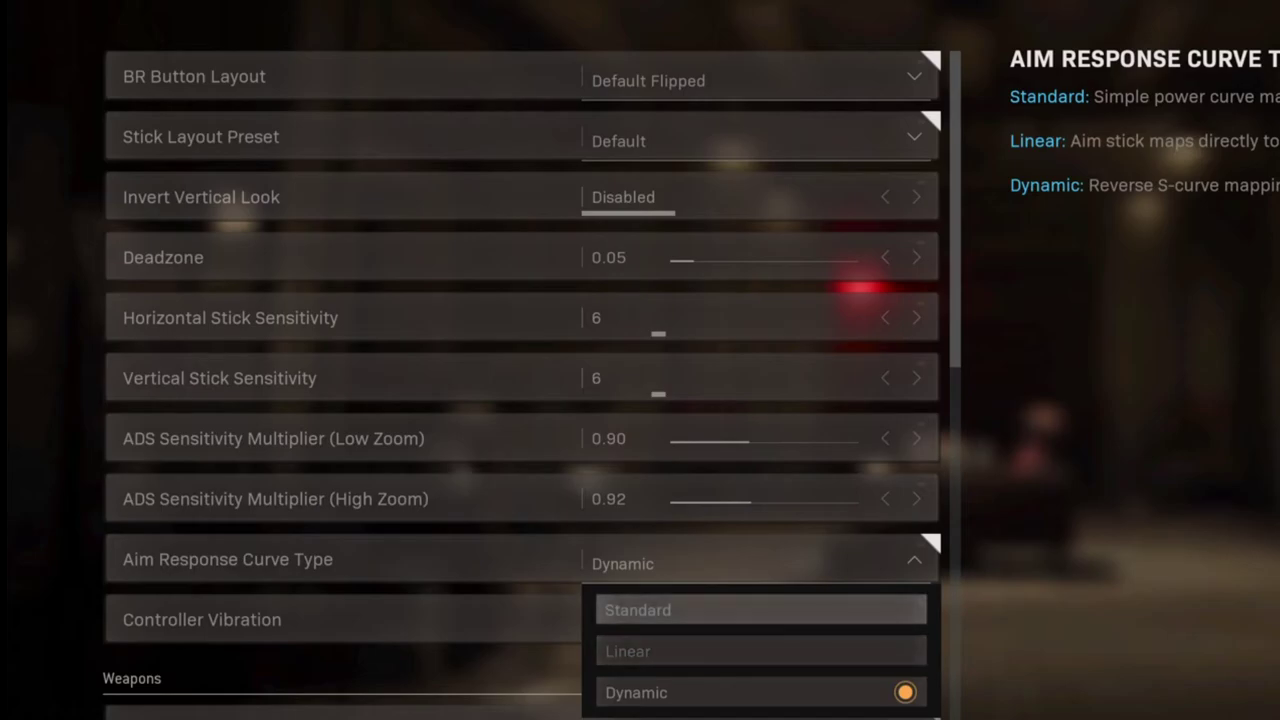
pyautogui.click(761, 651)
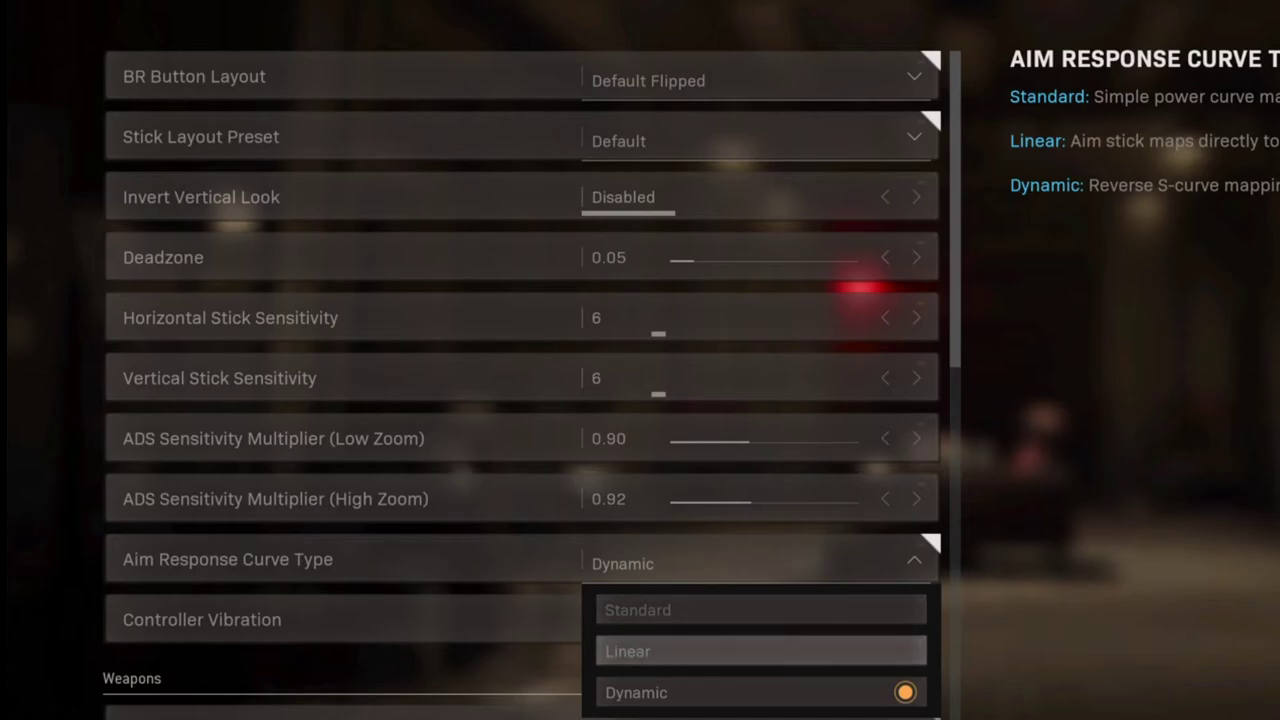
pyautogui.click(761, 609)
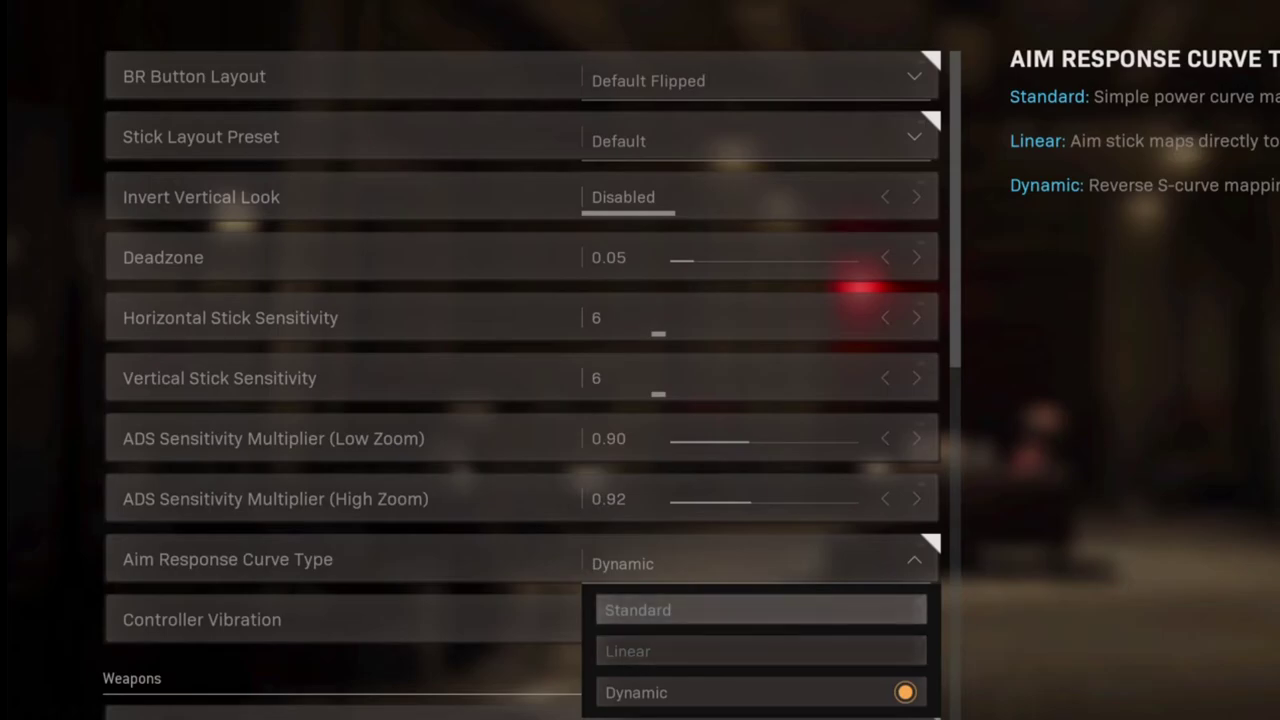
pyautogui.click(761, 651)
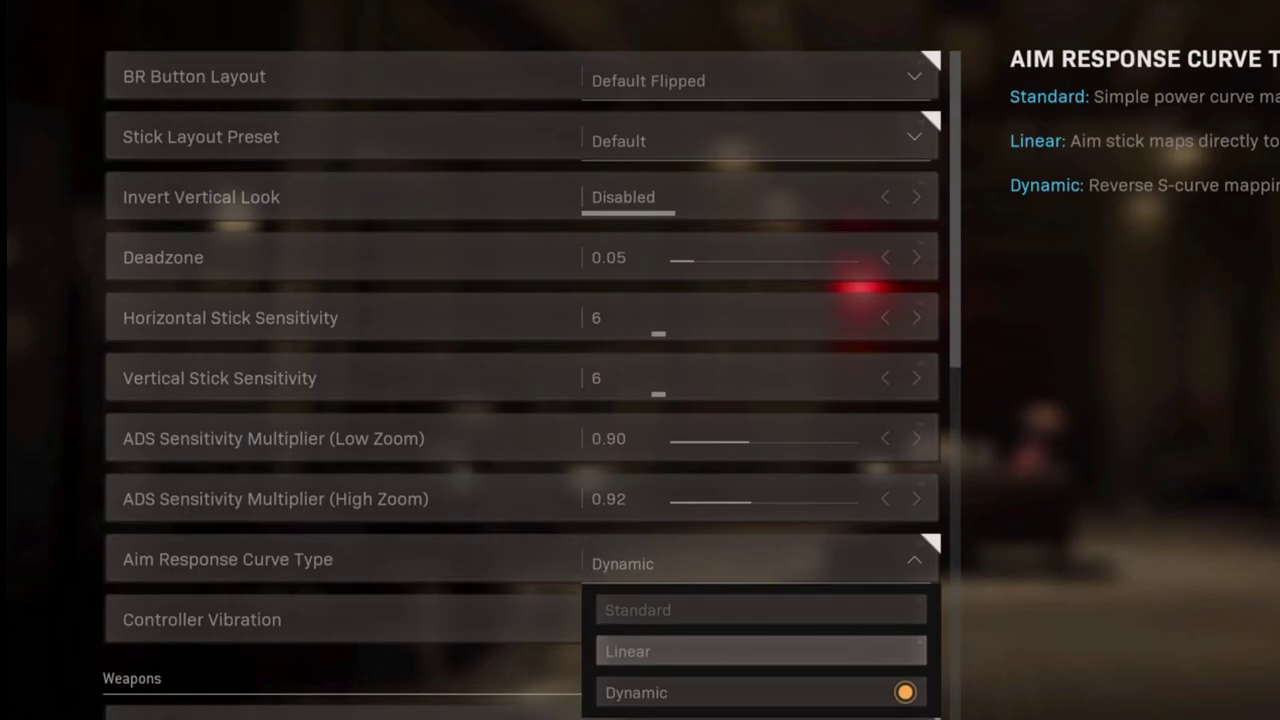
pyautogui.click(761, 609)
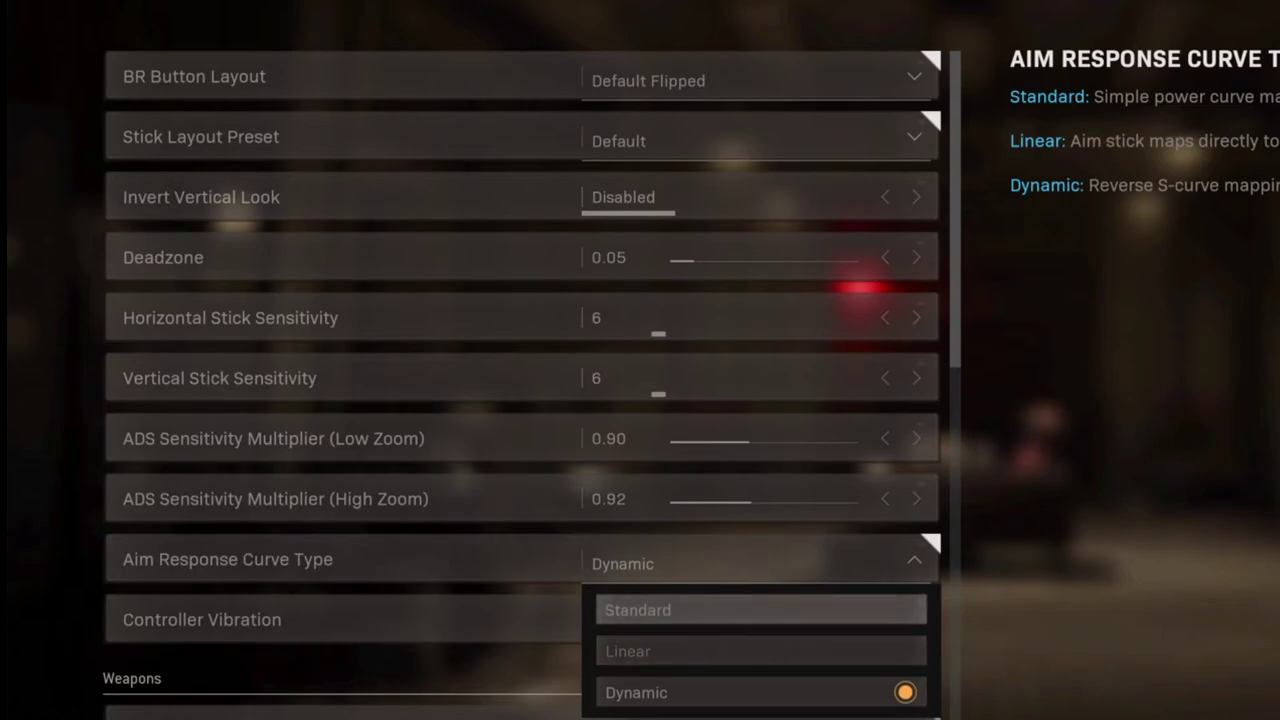
pyautogui.click(761, 651)
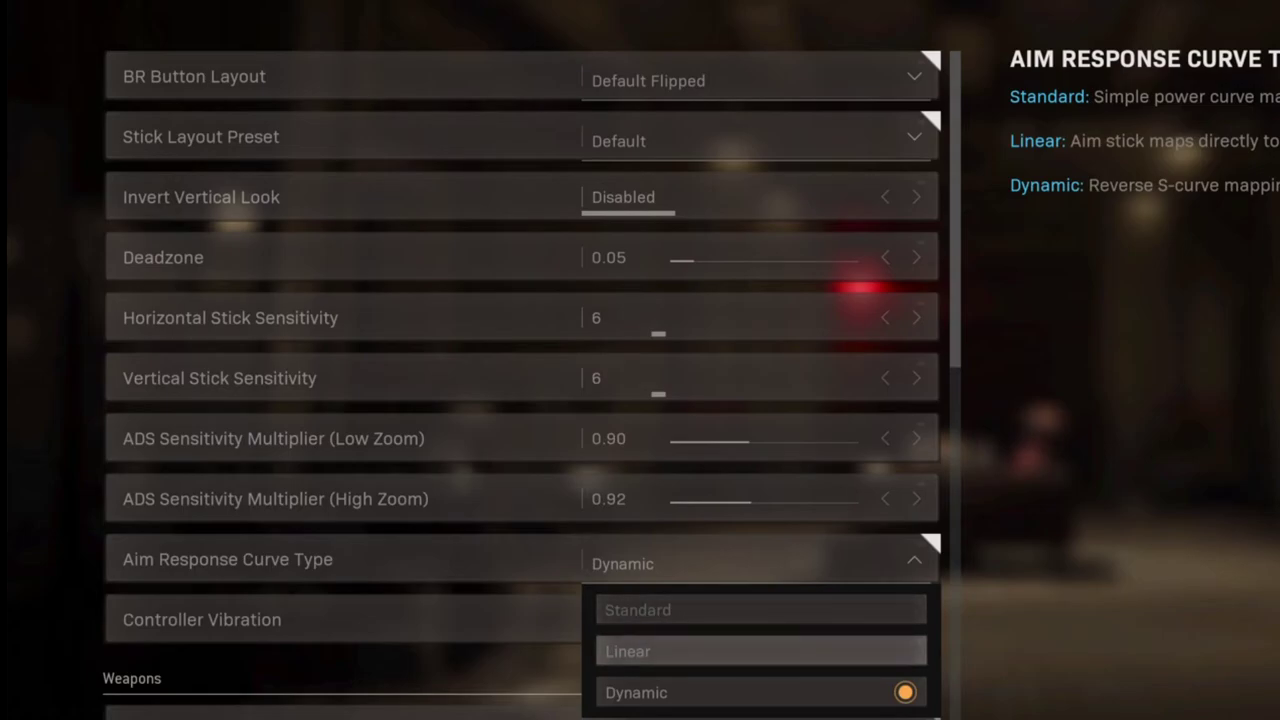
pyautogui.press('Return')
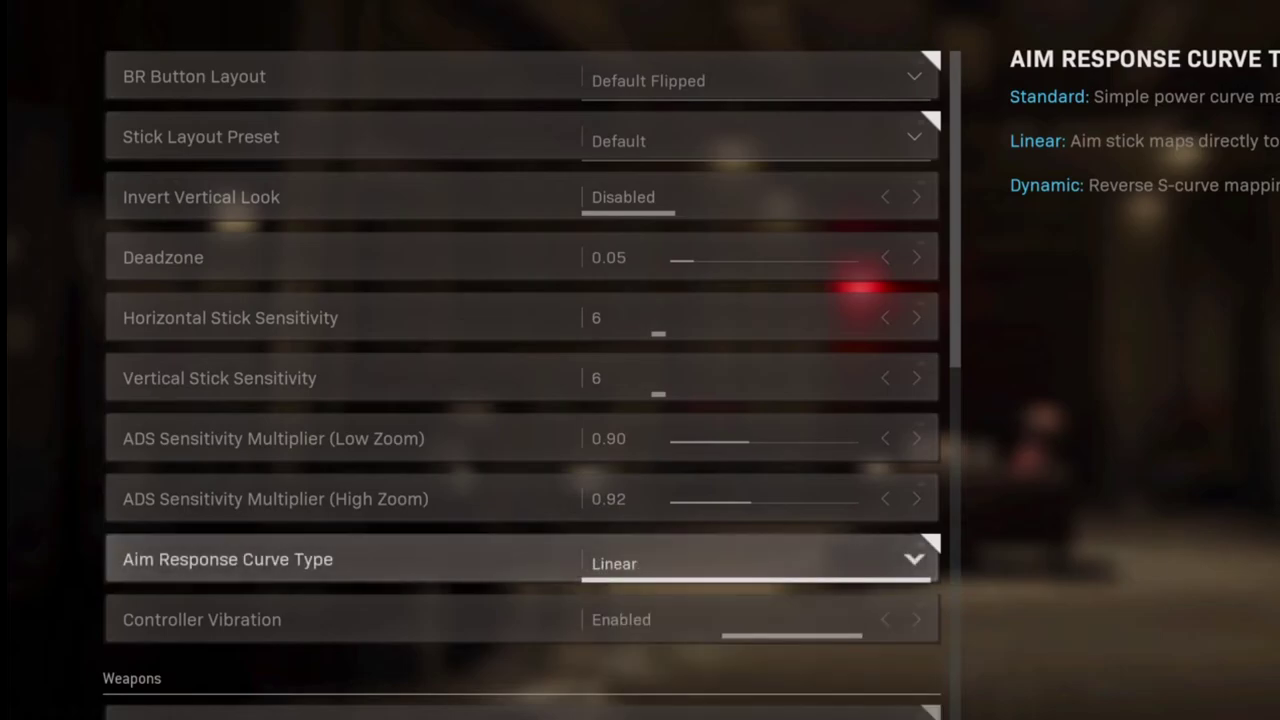
# Review the settings from Aim Response Curve Type through the ADS multipliers and stick sensitivities up to BR Button Layout
pyautogui.click(520, 498)
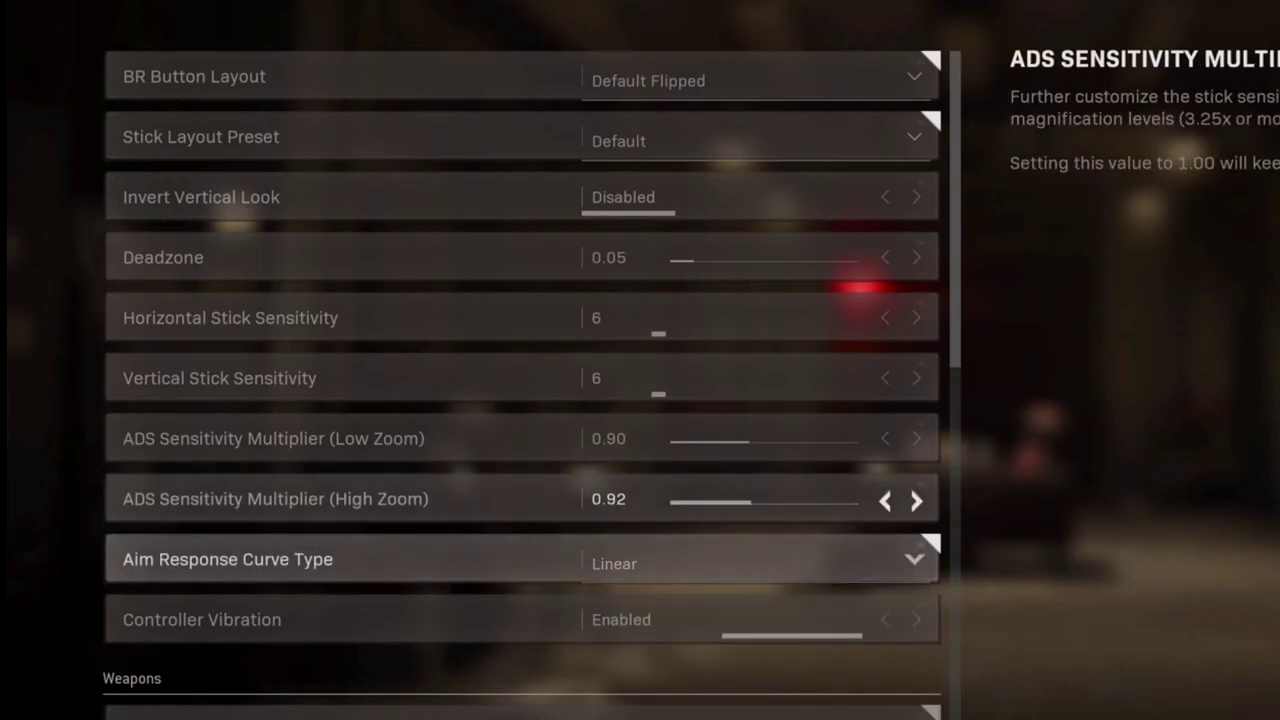
pyautogui.click(520, 559)
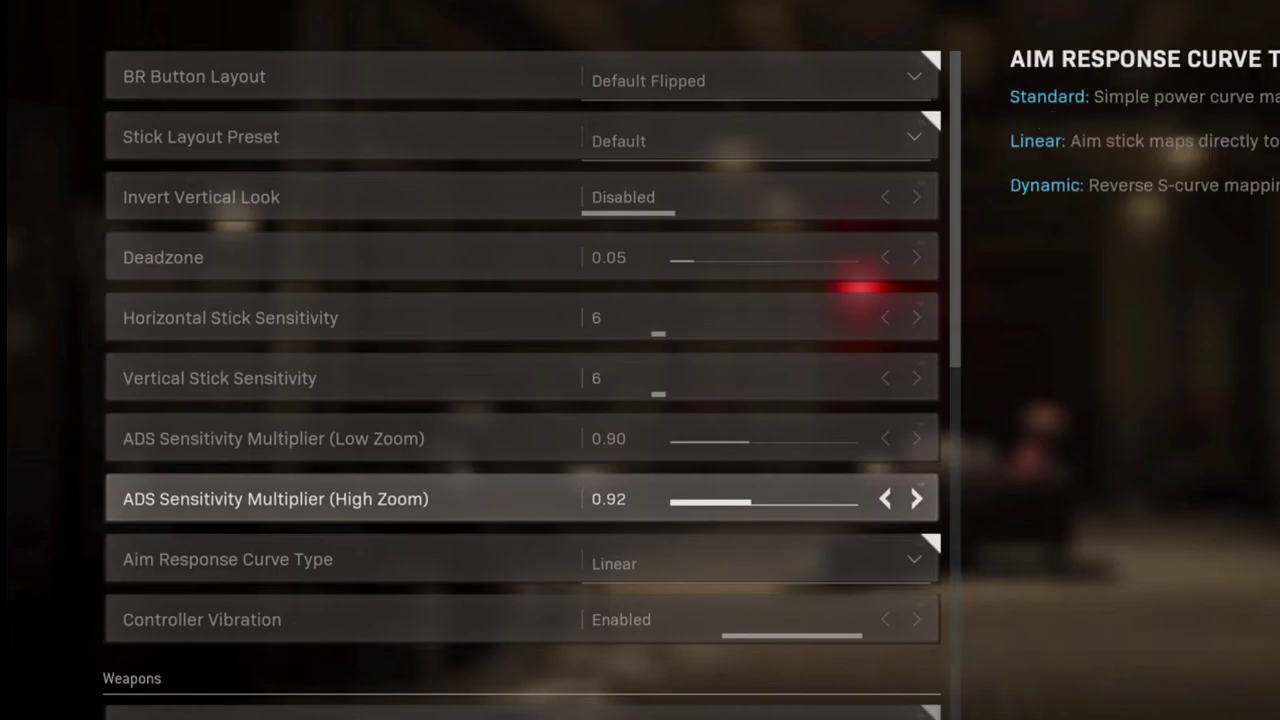
pyautogui.click(520, 498)
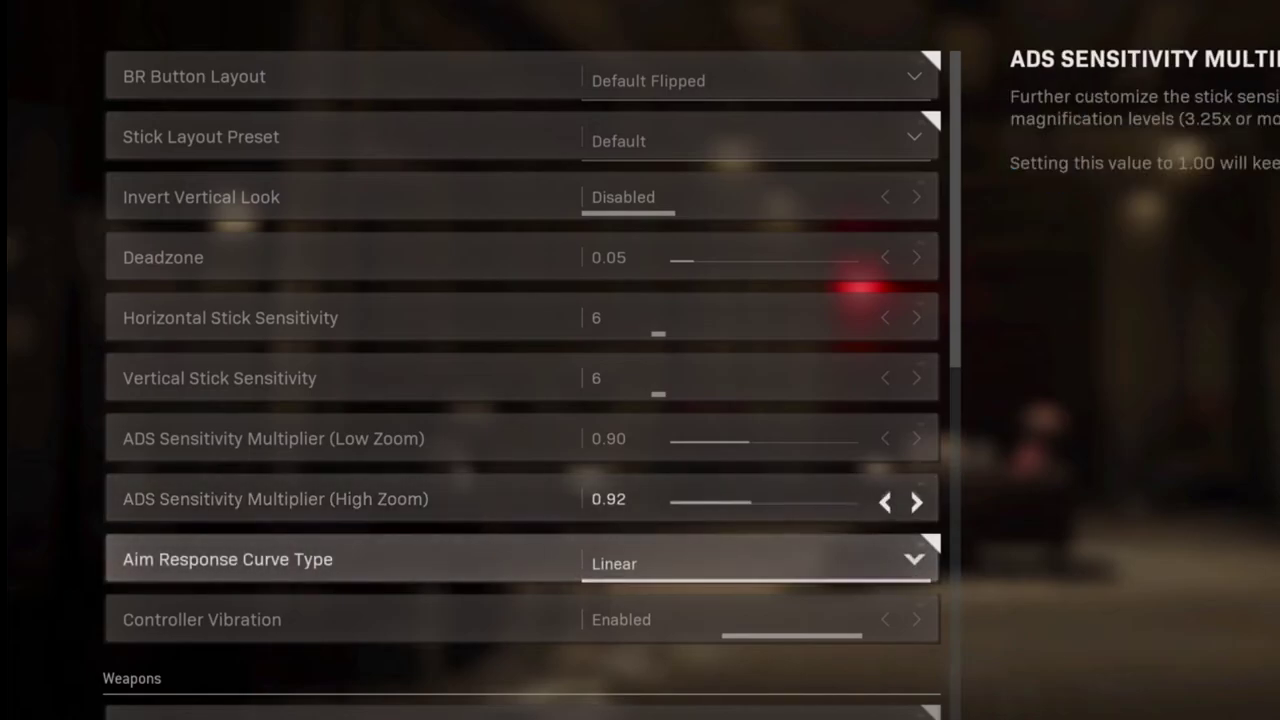
pyautogui.click(520, 438)
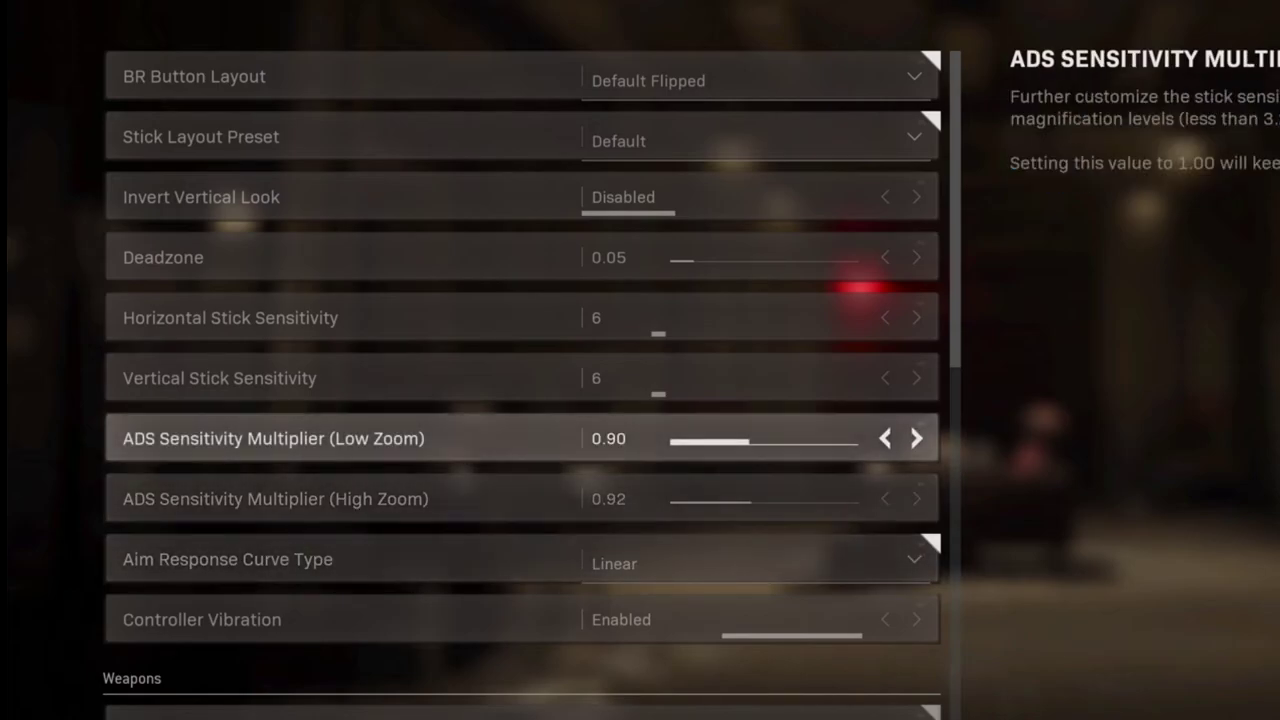
pyautogui.click(520, 378)
pyautogui.click(520, 317)
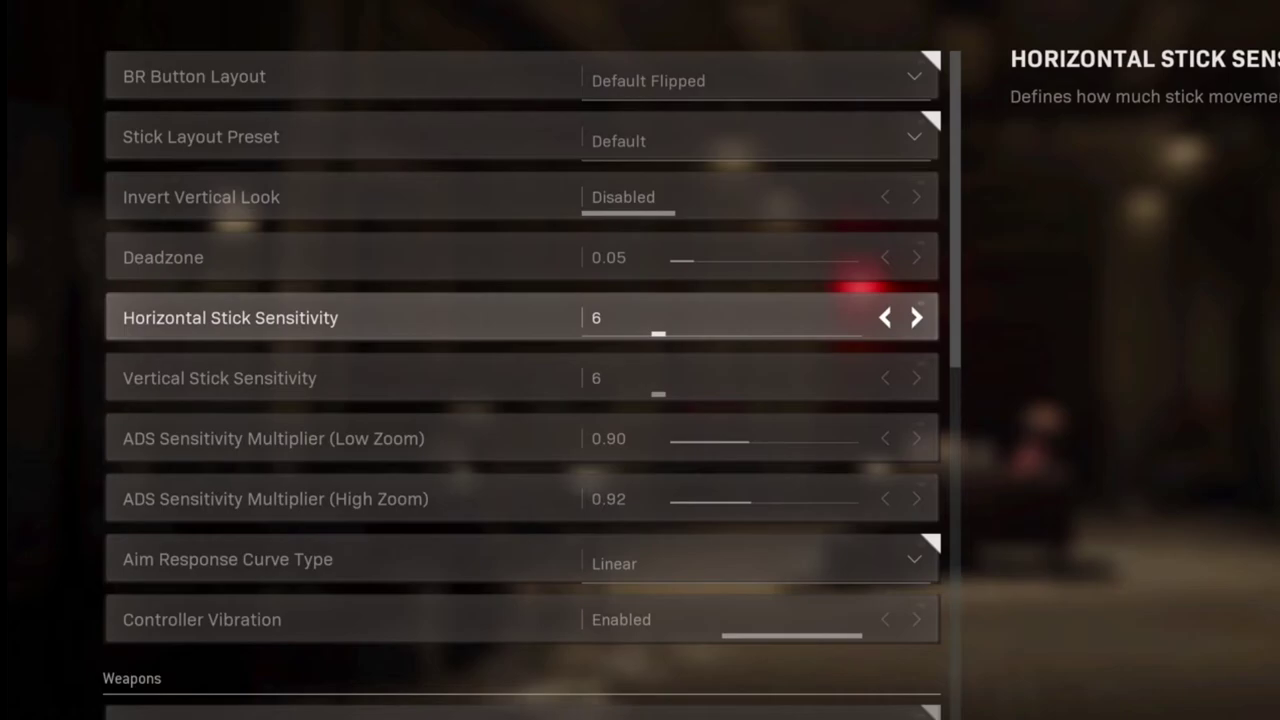
pyautogui.press('Up')
pyautogui.press('Up')
pyautogui.press('Up')
pyautogui.press('Up')
pyautogui.press('Up')
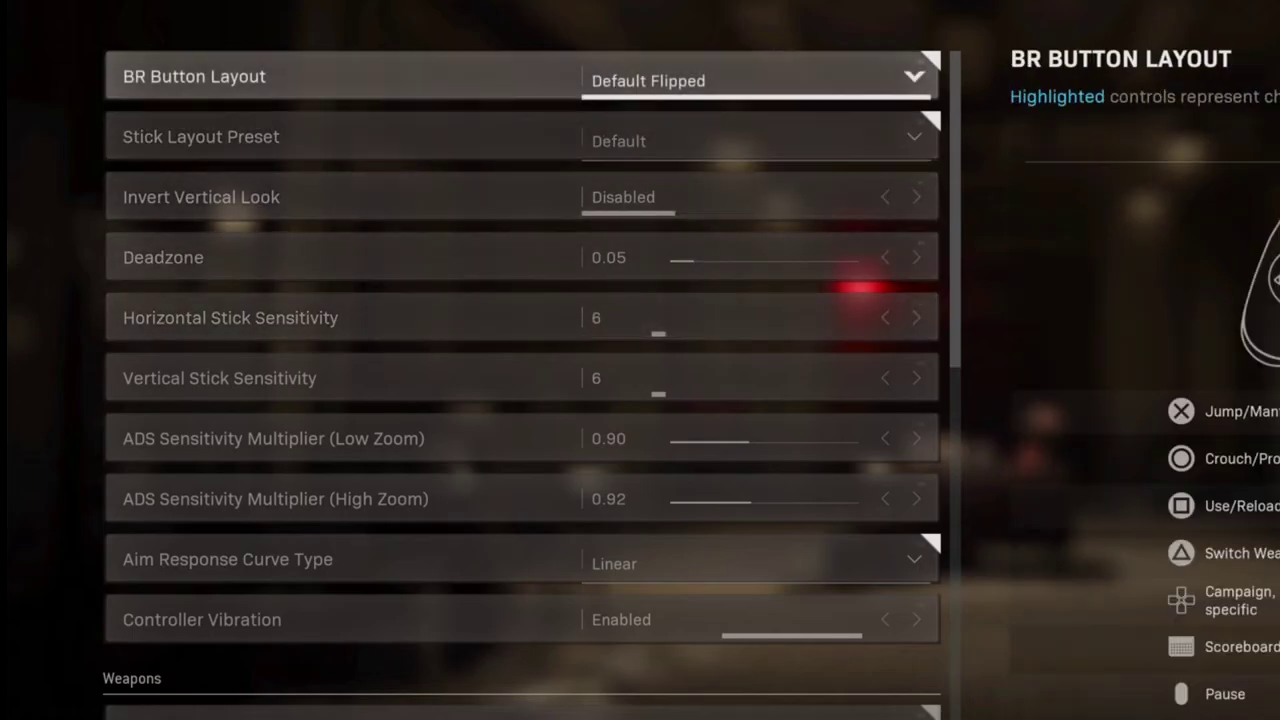
# Set both the Horizontal Stick Sensitivity and the Vertical Stick Sensitivity to 5
pyautogui.press('Down')
pyautogui.press('Down')
pyautogui.press('Down')
pyautogui.press('Down')
pyautogui.press('Down')
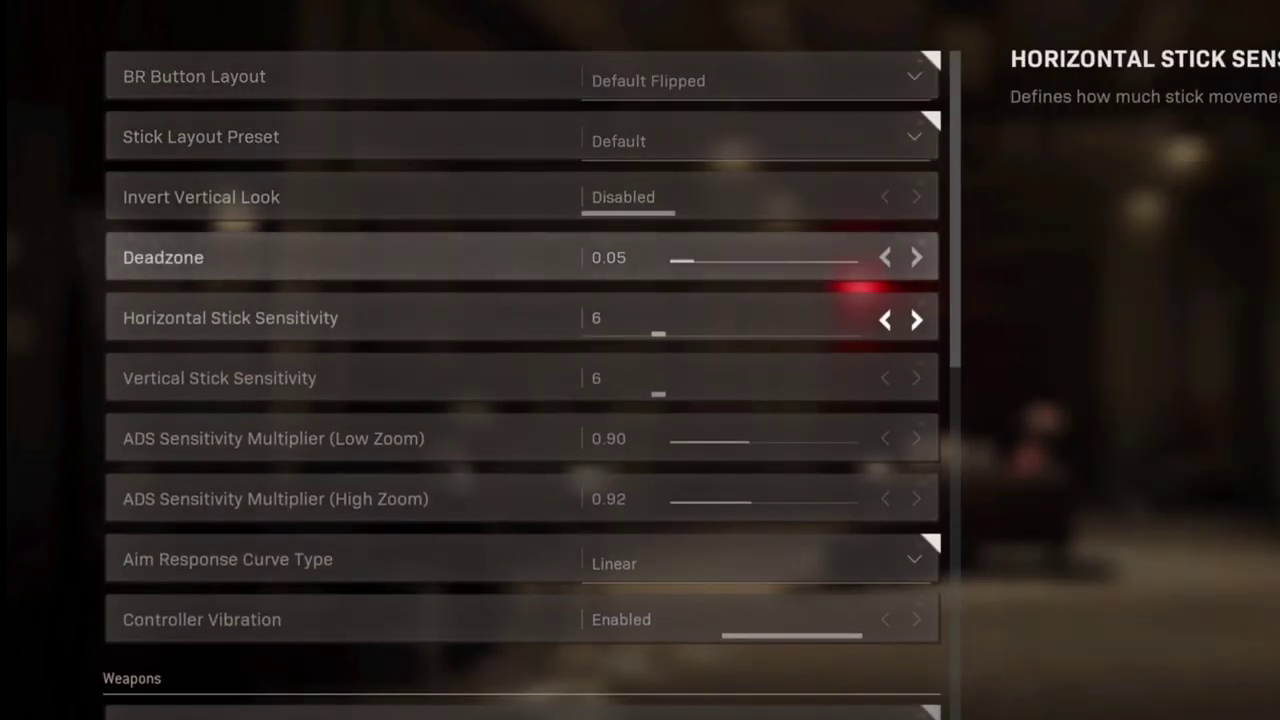
pyautogui.press('Right')
pyautogui.press('Right')
pyautogui.press('Right')
pyautogui.press('Right')
pyautogui.press('Down')
pyautogui.press('Right')
pyautogui.press('Right')
pyautogui.press('Right')
pyautogui.press('Right')
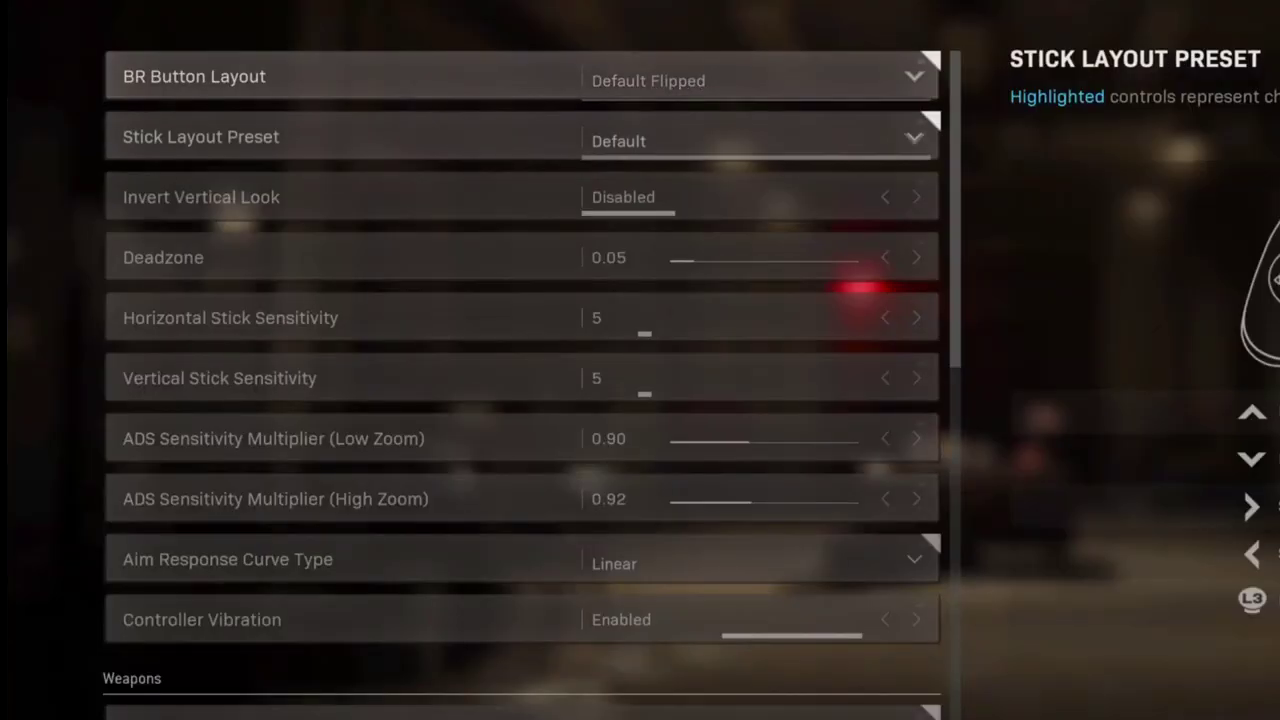
# Look through the controller settings down to Controller Vibration and back up to the entries above Deadzone
pyautogui.press('Down')
pyautogui.press('Down')
pyautogui.press('Down')
pyautogui.press('Down')
pyautogui.press('Down')
pyautogui.press('Down')
pyautogui.press('Down')
pyautogui.press('Down')
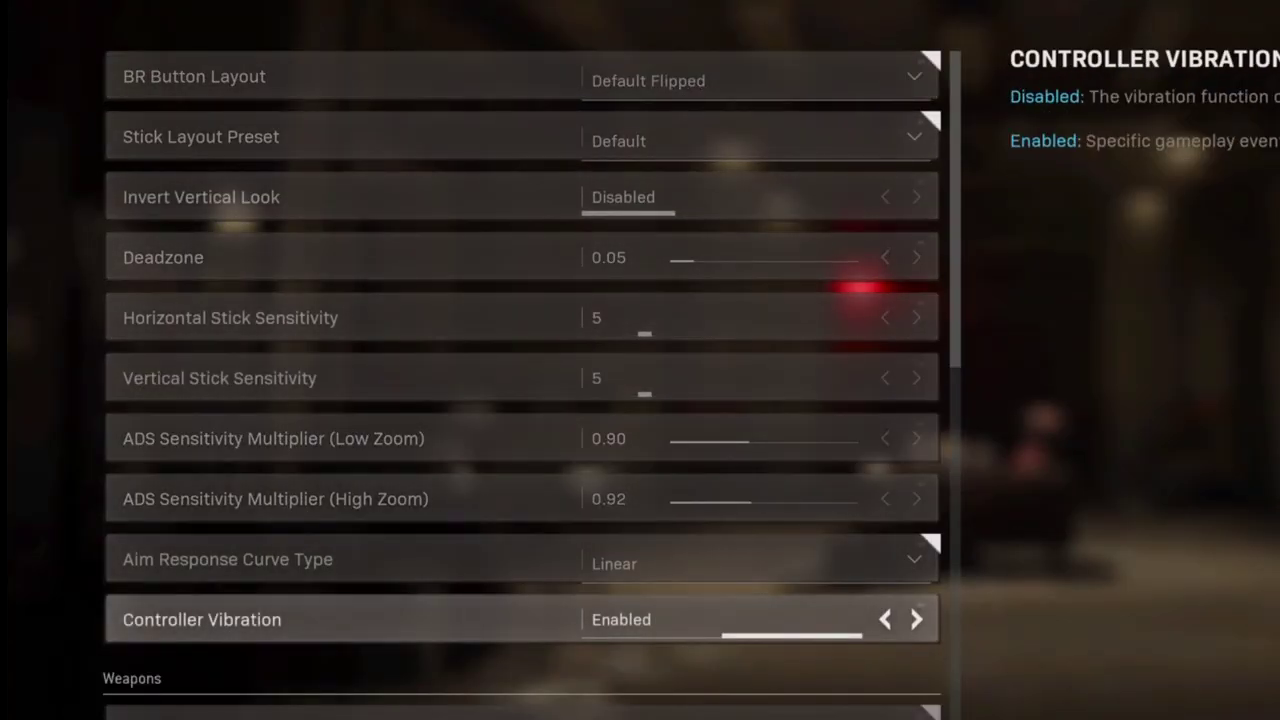
pyautogui.press('Up')
pyautogui.press('Up')
pyautogui.press('Up')
pyautogui.press('Up')
pyautogui.press('Up')
pyautogui.press('Up')
pyautogui.press('Up')
# Raise the Horizontal Stick Sensitivity to 9
pyautogui.press('Down')
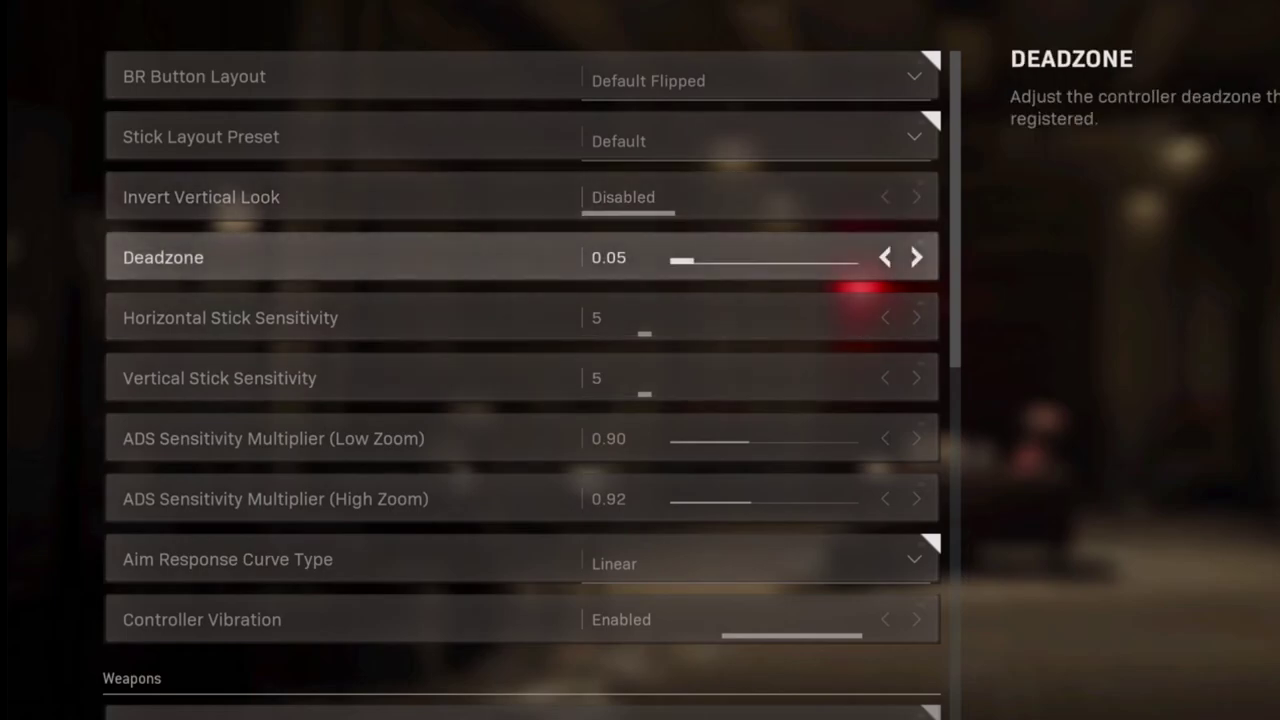
pyautogui.press('Down')
pyautogui.press('Right')
pyautogui.press('Right')
pyautogui.press('Right')
pyautogui.press('Right')
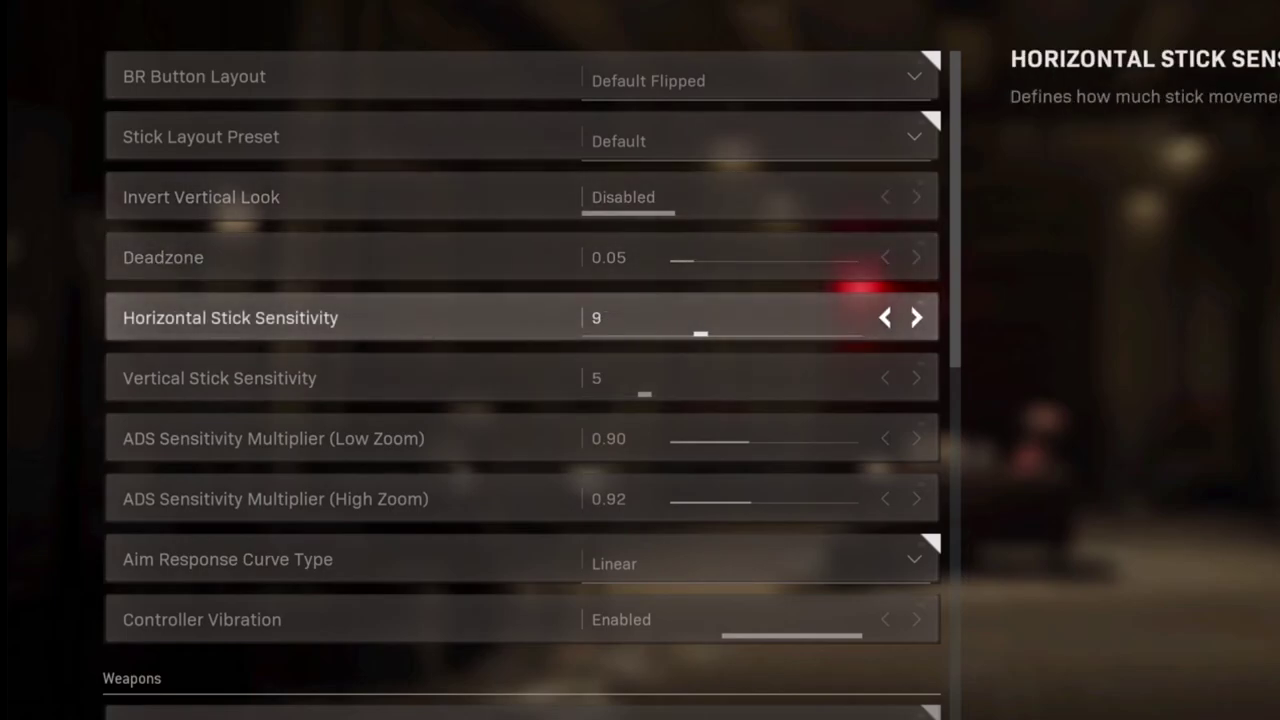
# Set both the Horizontal Stick Sensitivity and the Vertical Stick Sensitivity to 10
pyautogui.press('Right')
pyautogui.press('Down')
pyautogui.press('Right')
pyautogui.press('Right')
pyautogui.press('Right')
pyautogui.press('Right')
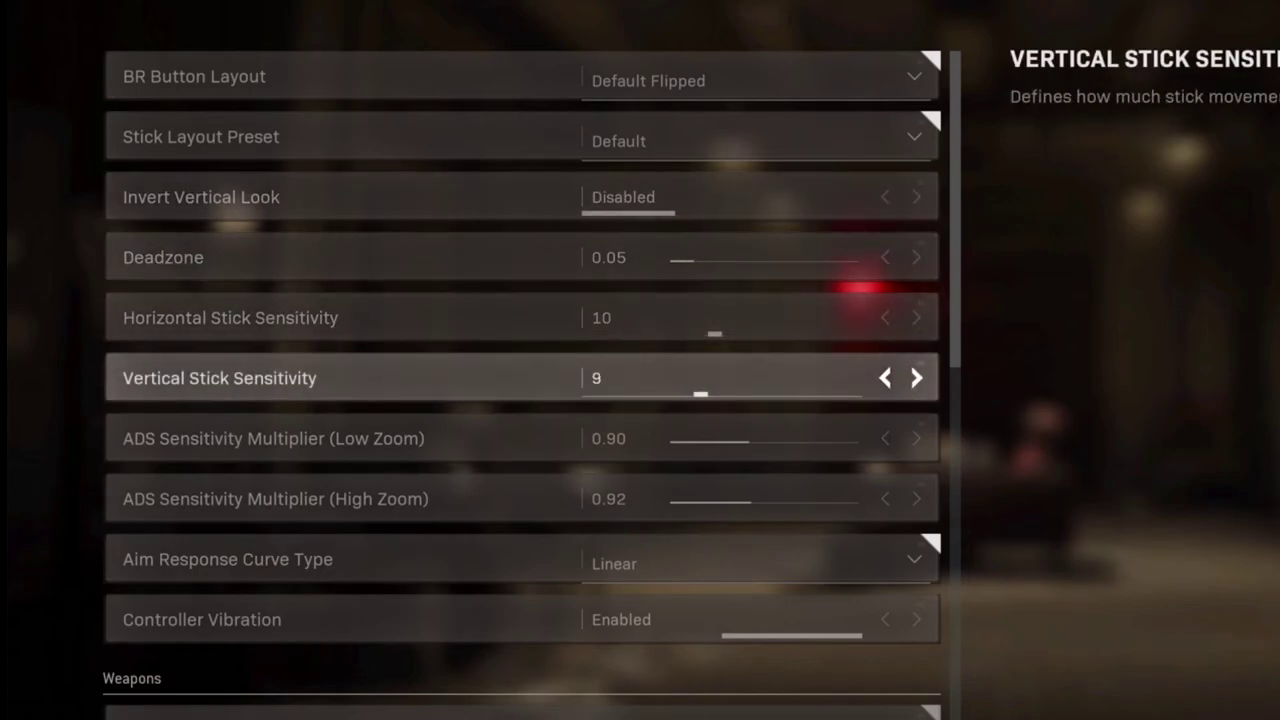
pyautogui.press('Right')
pyautogui.press('Right')
pyautogui.press('Down')
pyautogui.press('Down')
pyautogui.press('Up')
pyautogui.press('Up')
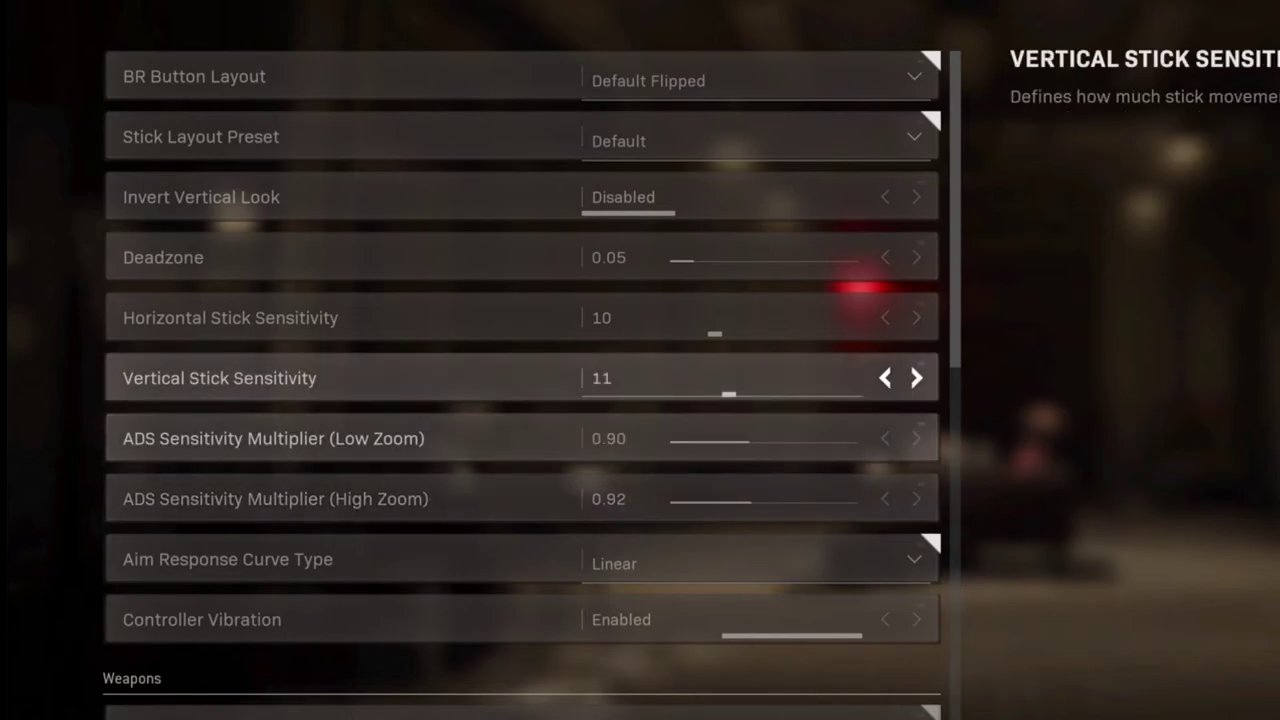
pyautogui.press('Left')
pyautogui.press('Down')
pyautogui.press('Down')
pyautogui.press('Down')
pyautogui.press('Down')
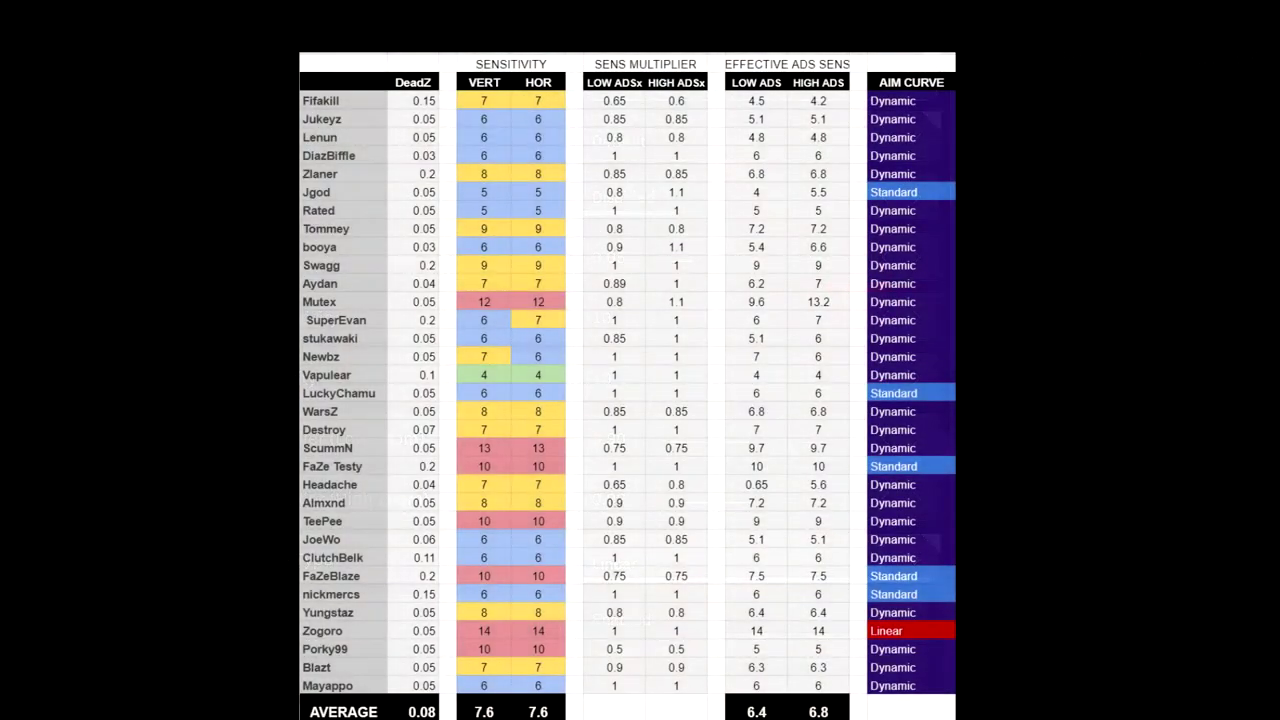